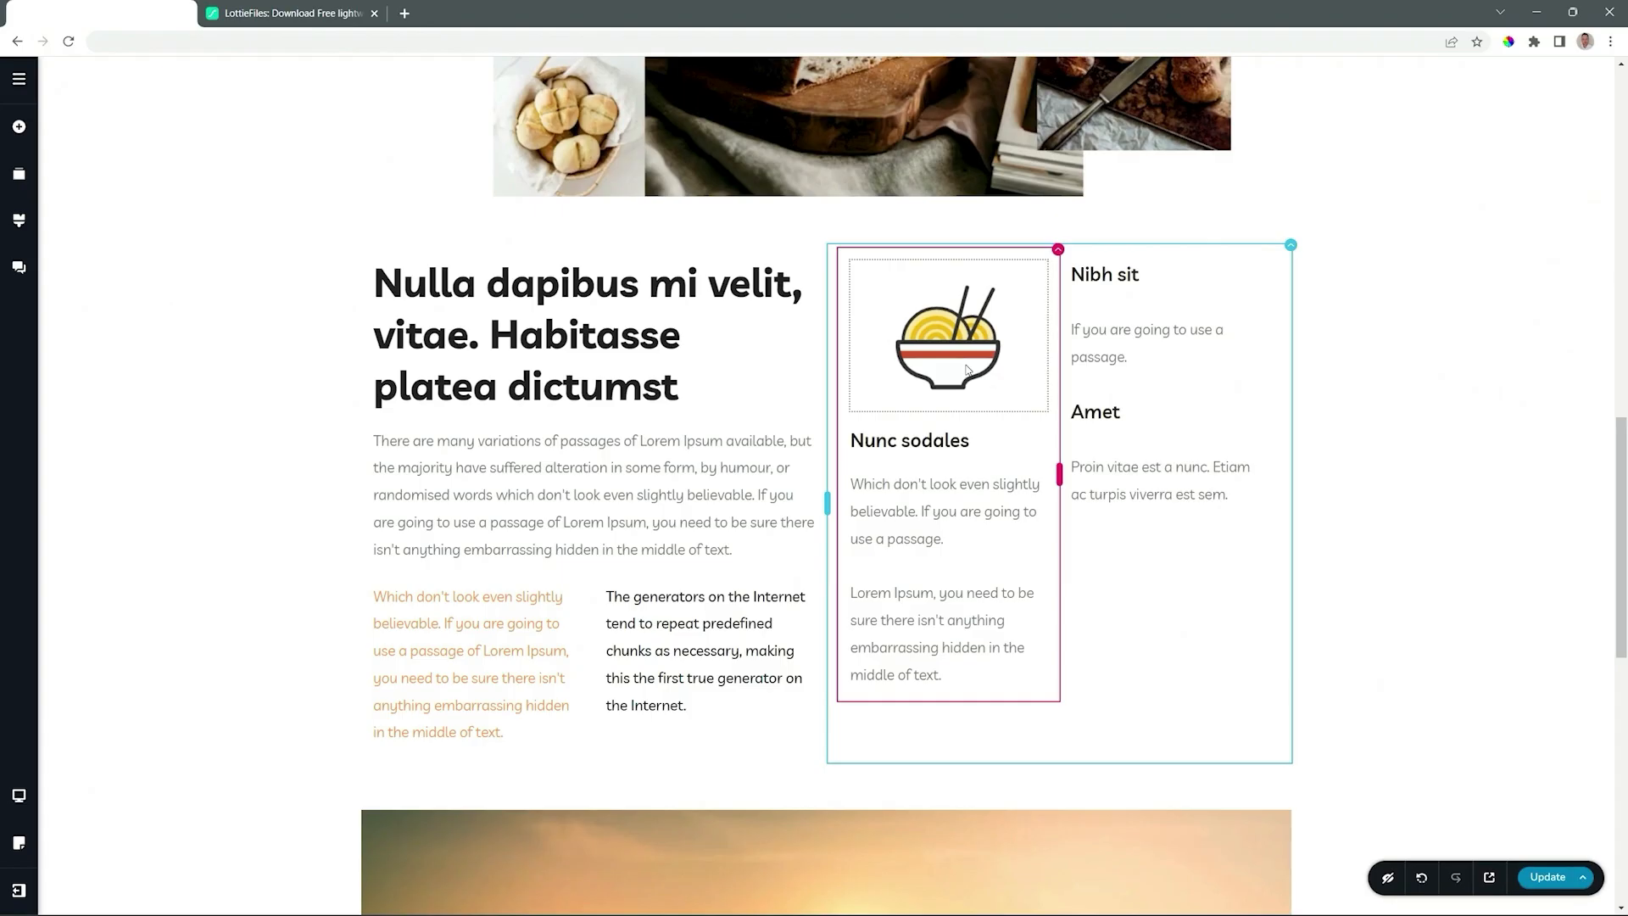
- Add a Lottie element above the "Nibh sit" heading in the page builder
left_click(342, 15)
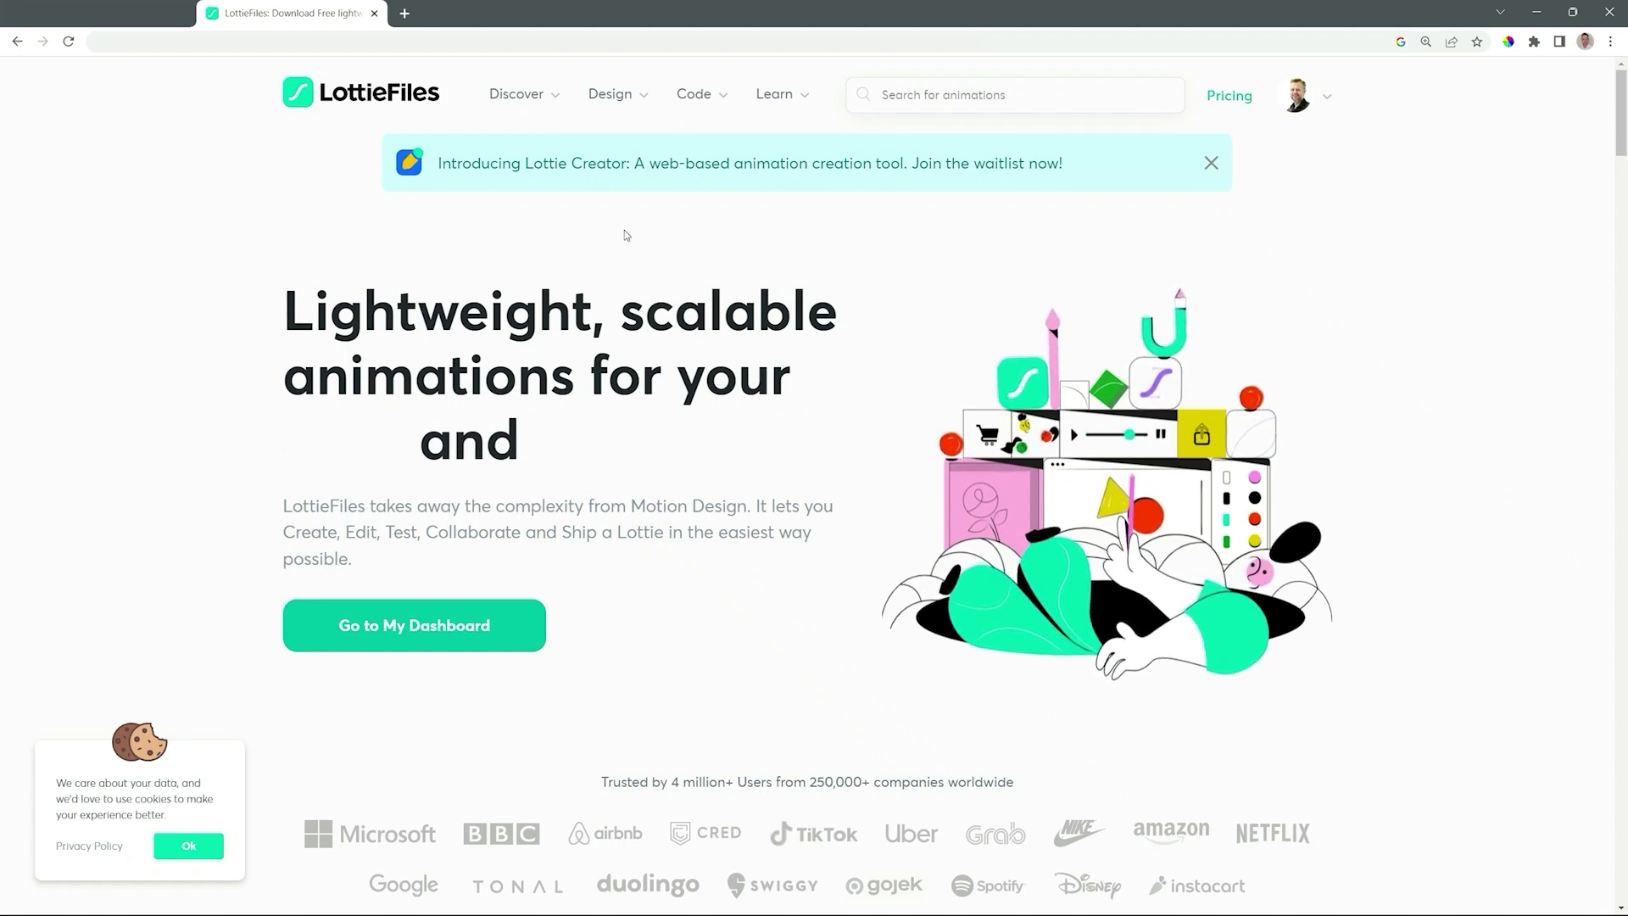
left_click(131, 15)
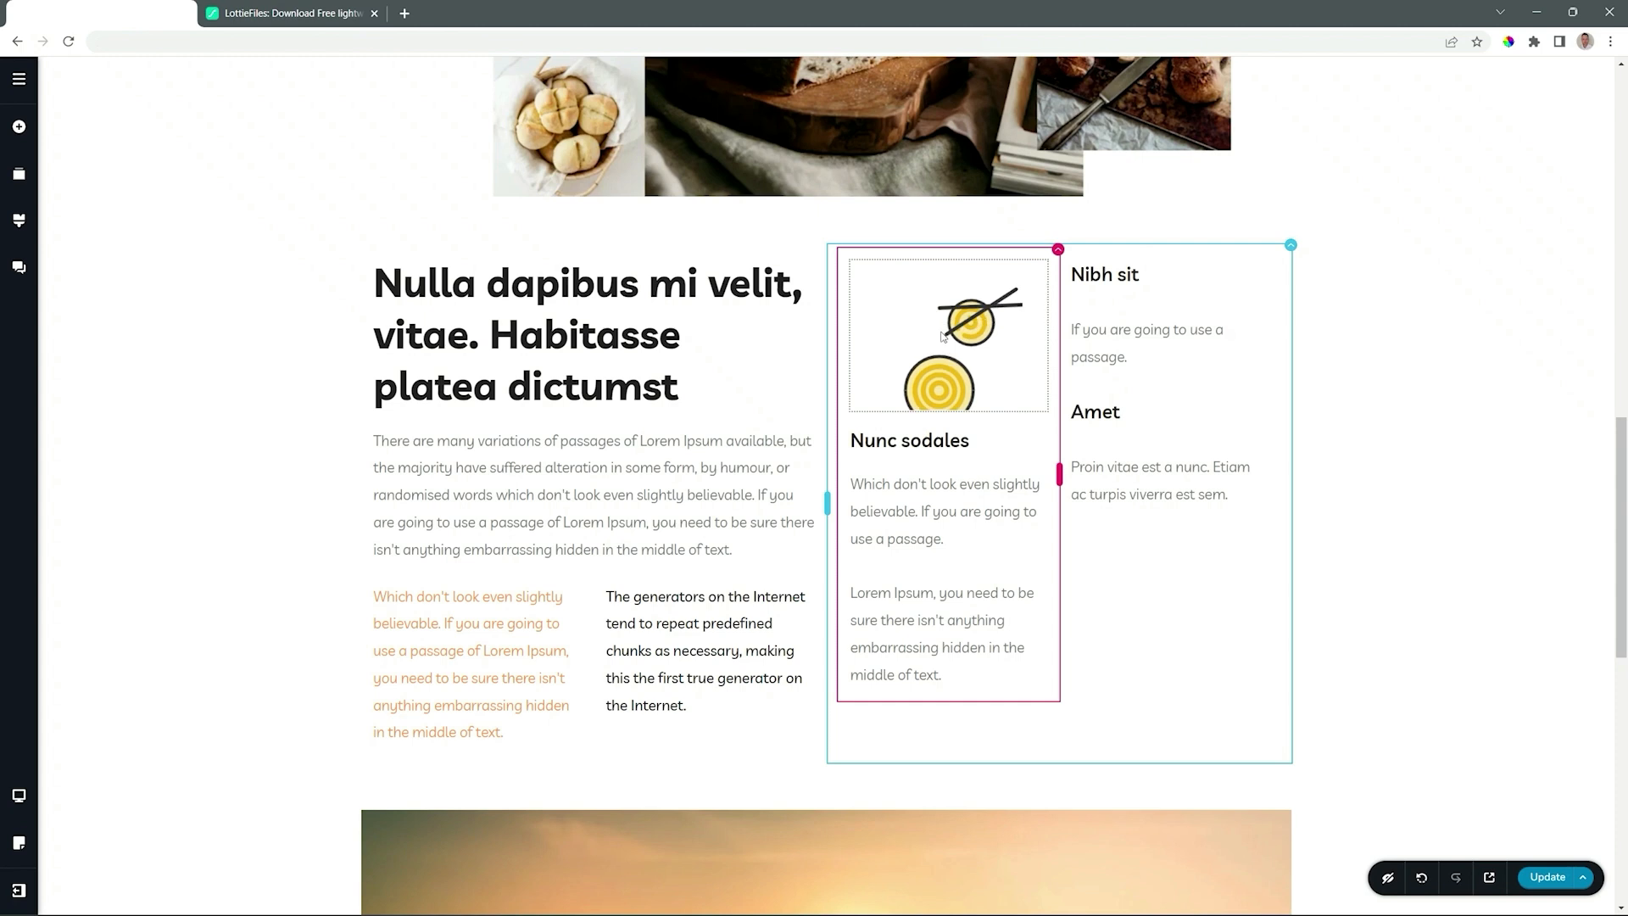
left_click(18, 126)
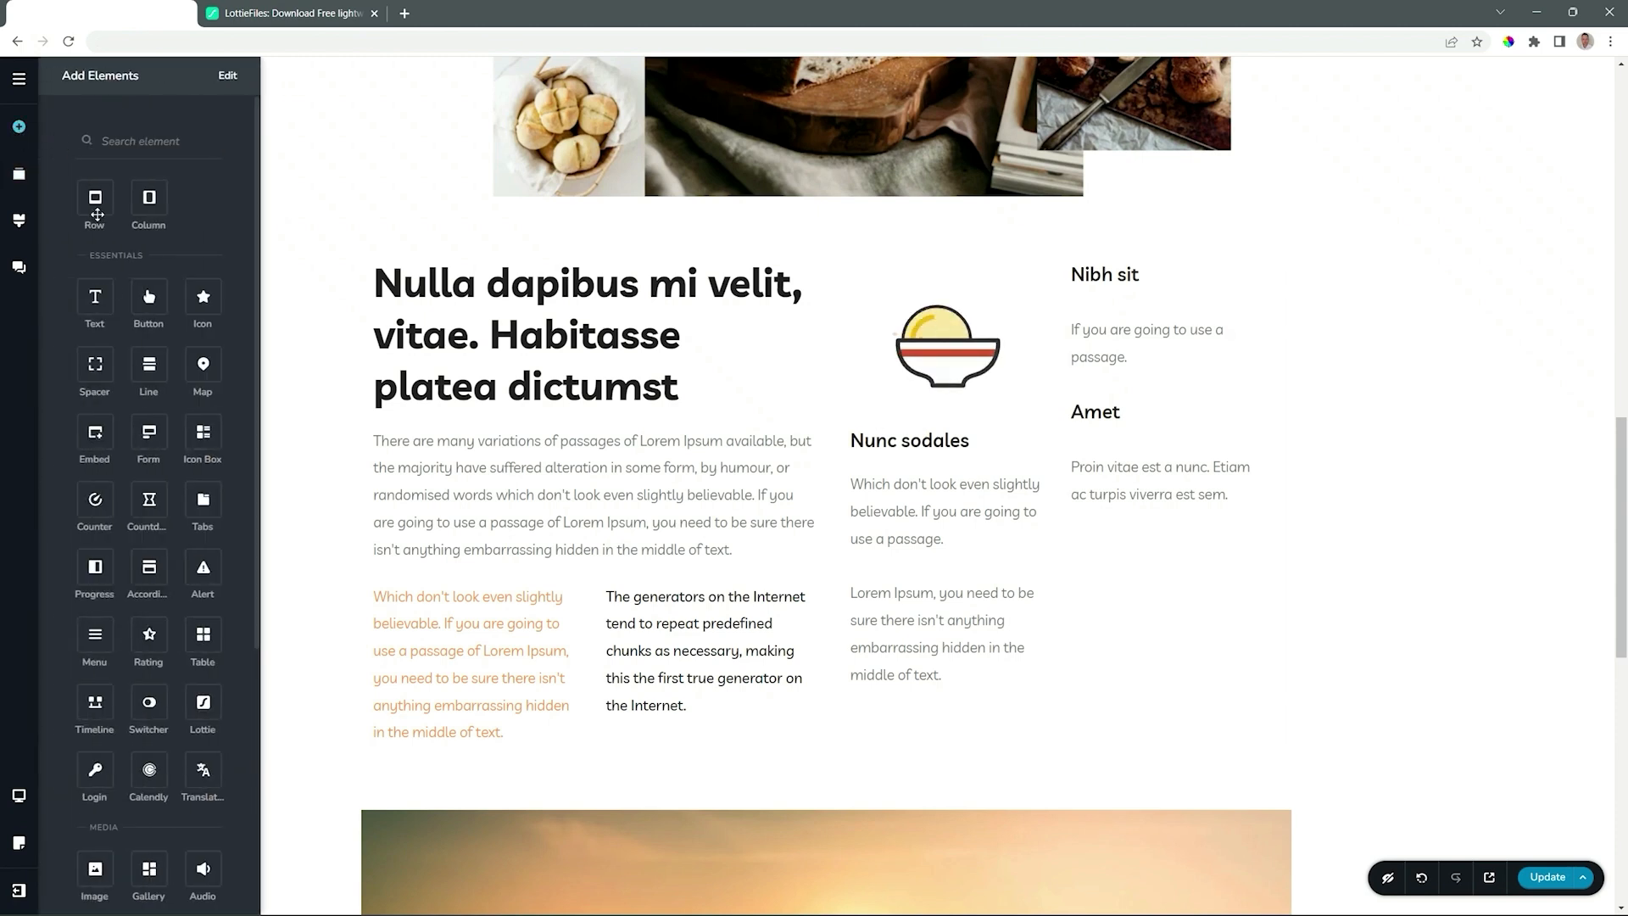
scroll(149, 365, "down", 5)
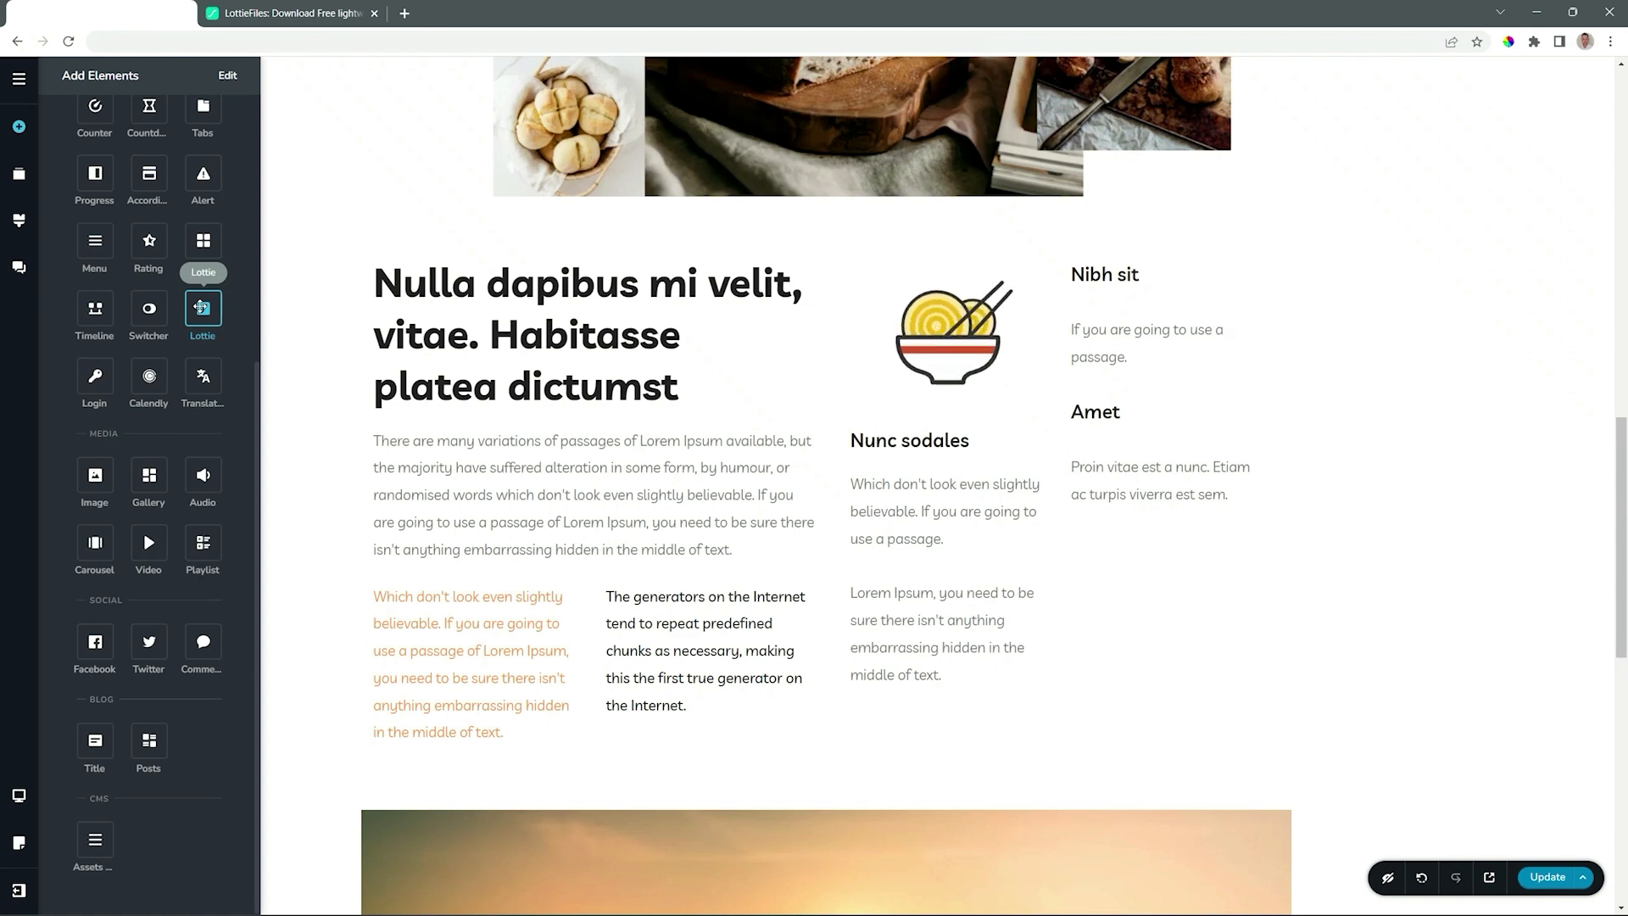
left_click_drag(202, 308, 1174, 276)
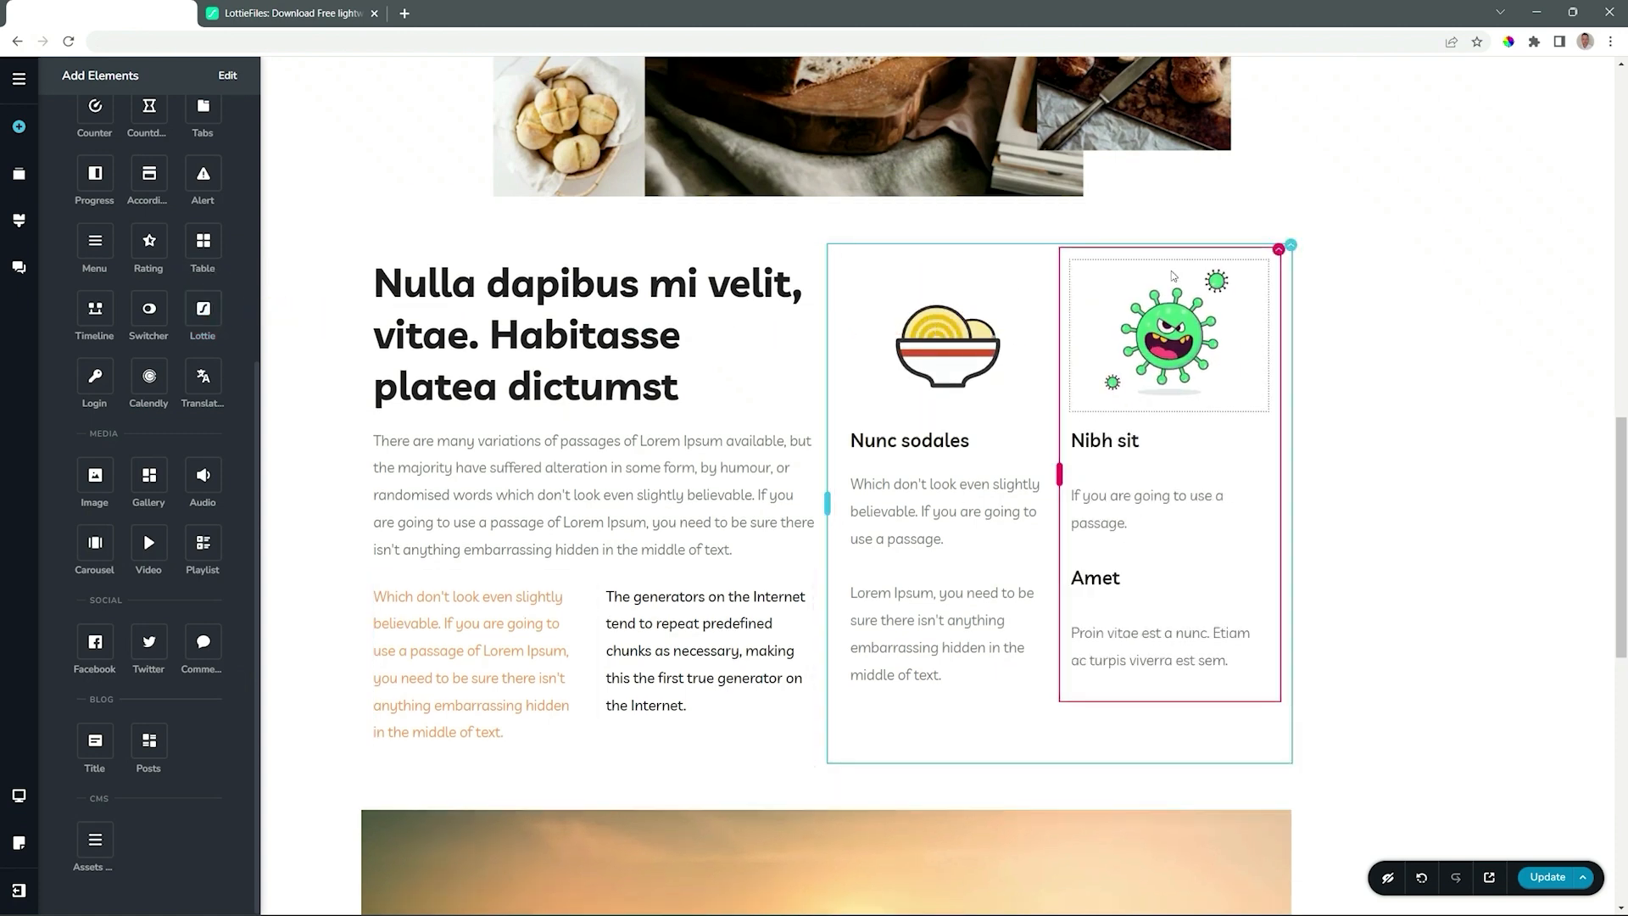
- Open the animation settings of the new Lottie element above the "Nibh sit" heading
left_click(1168, 342)
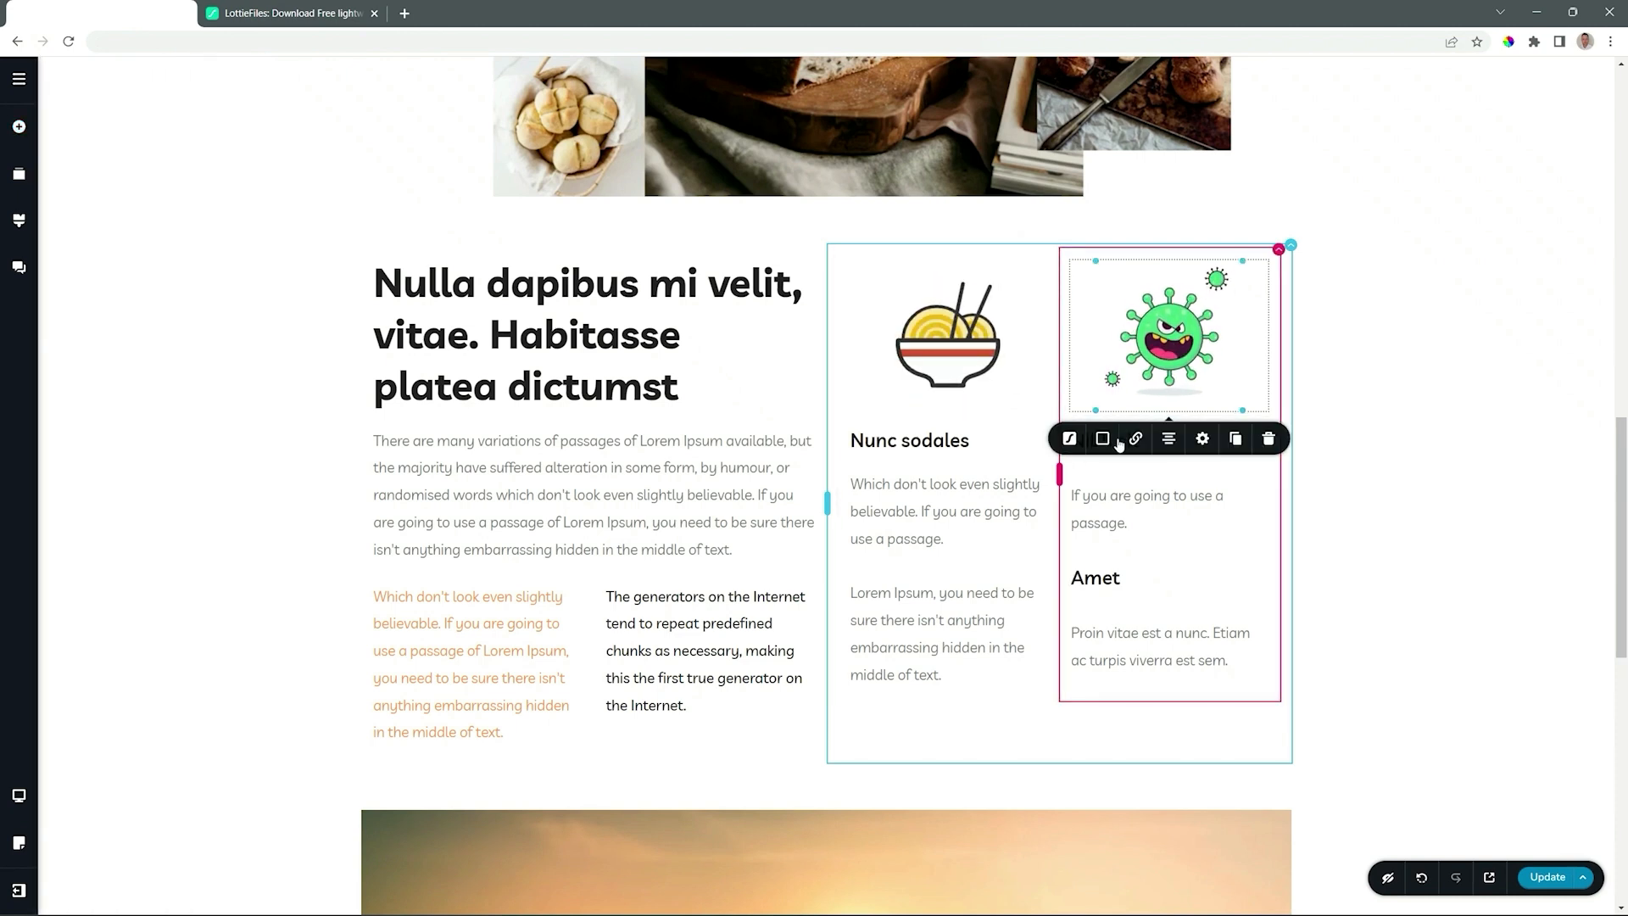
left_click(1071, 440)
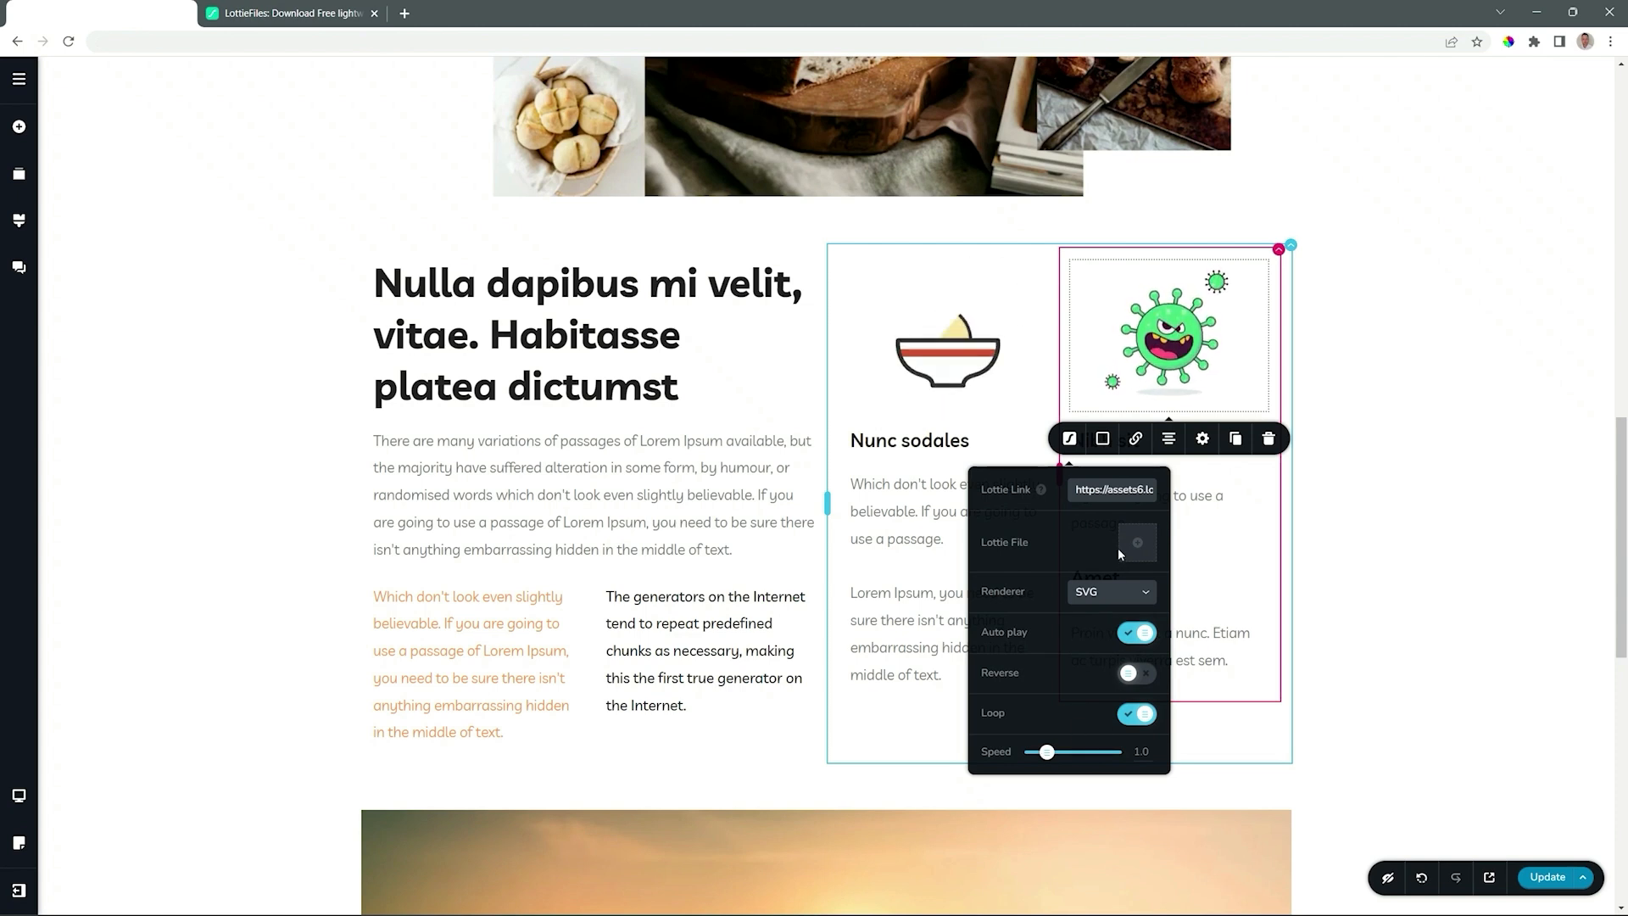
mouse_move(1018, 499)
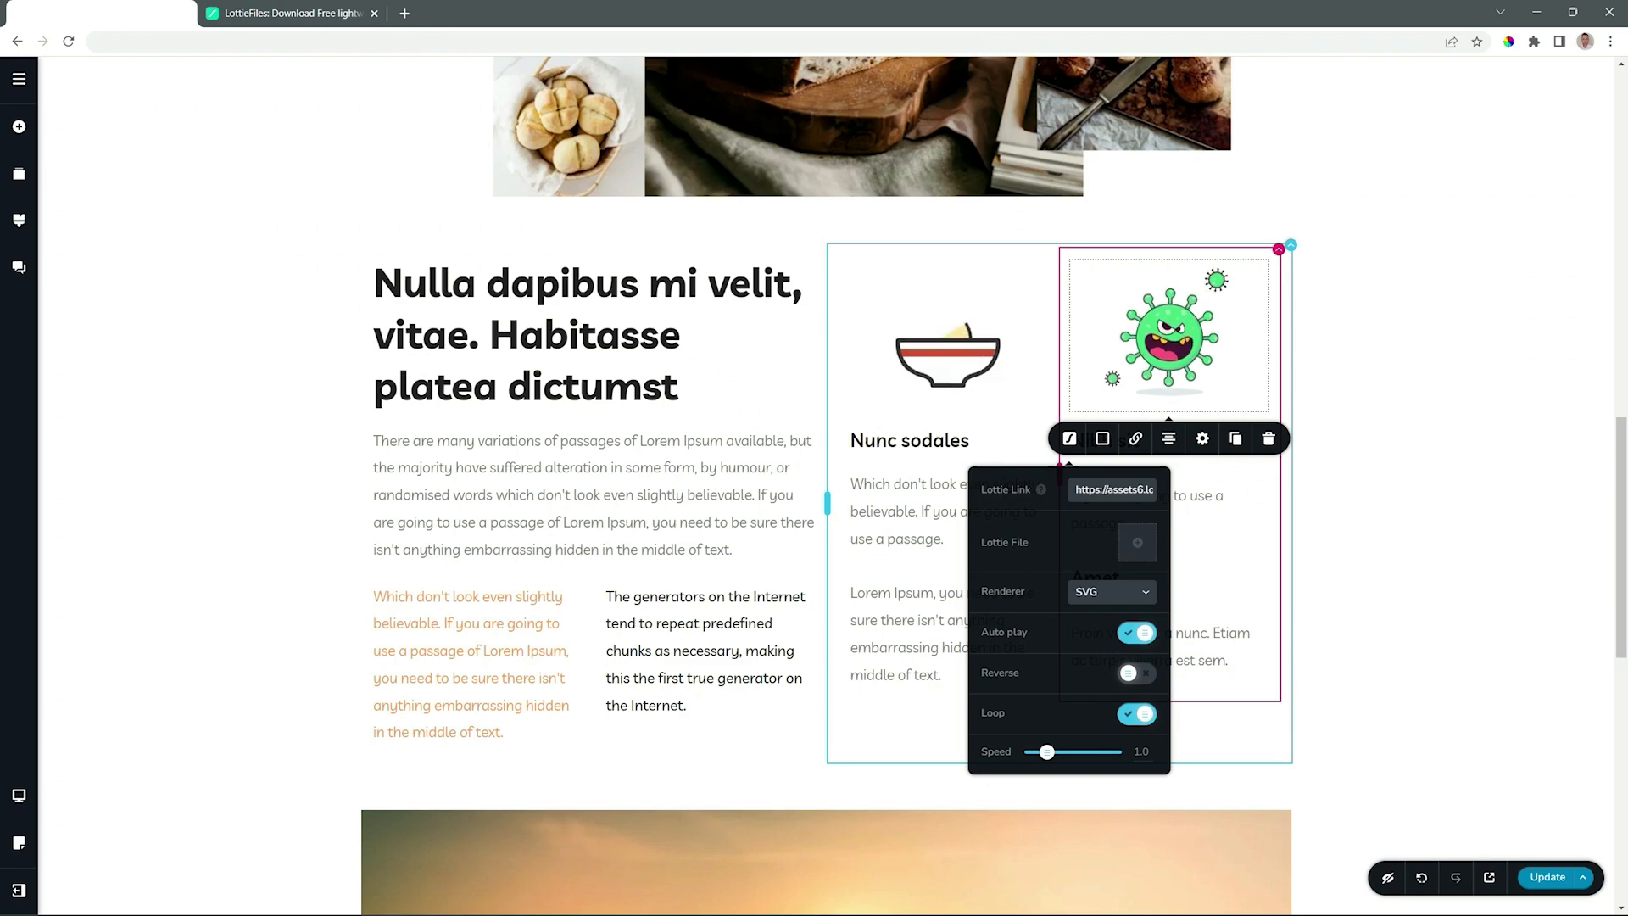
- Copy the star animation's URL from the creators' showcase on LottieFiles and replace the element's Lottie link with it
left_click(286, 12)
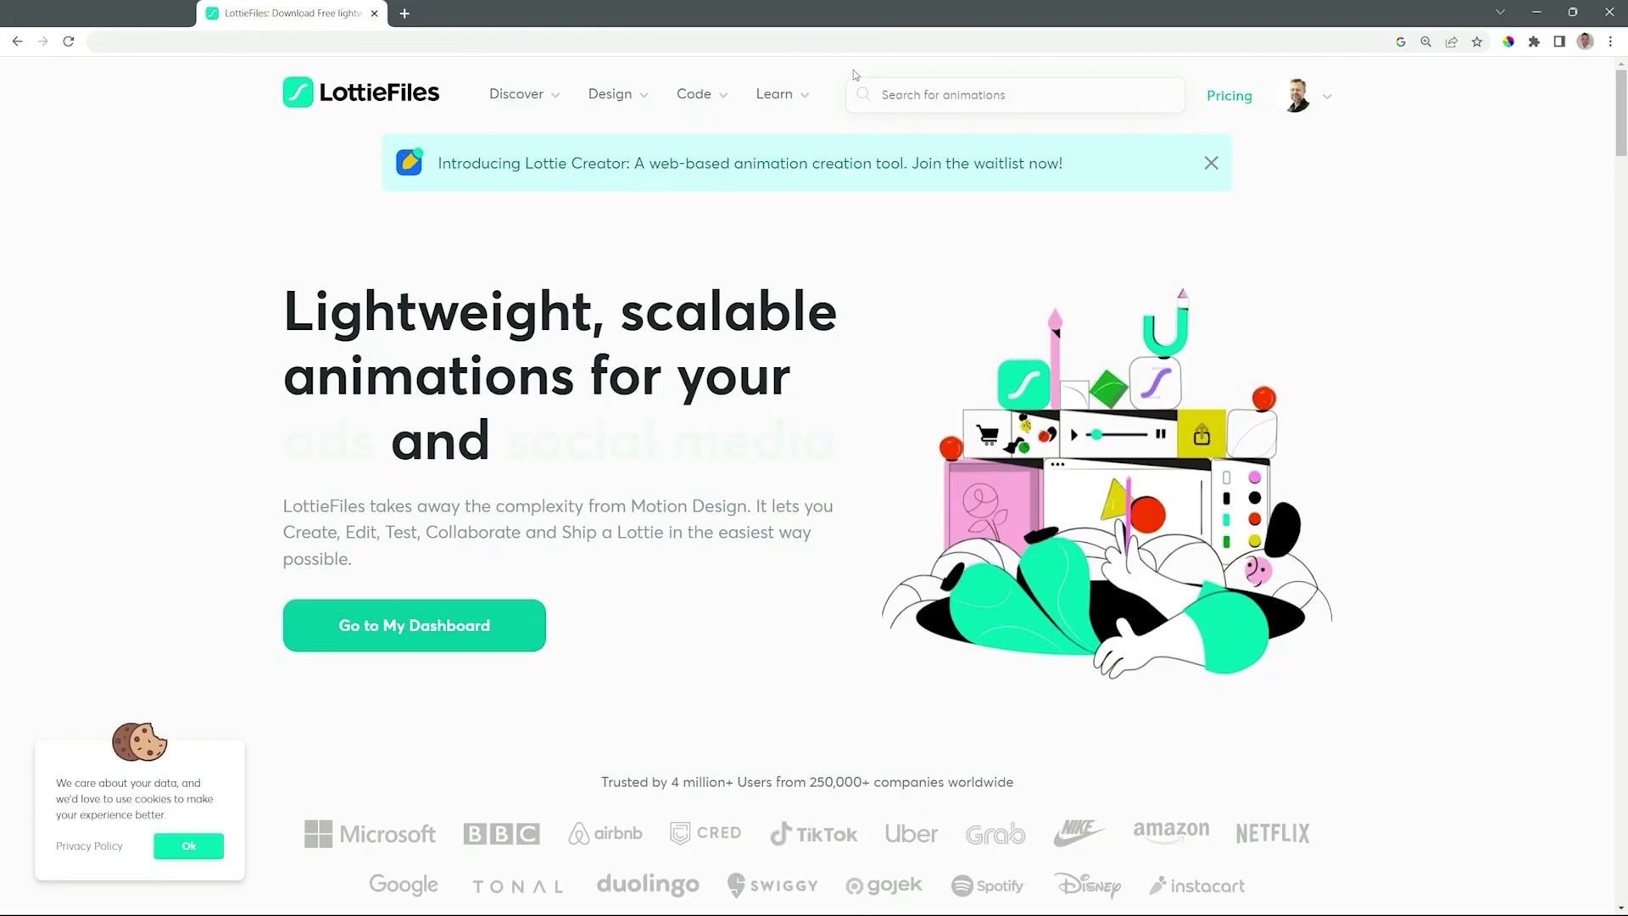
left_click_drag(1621, 97, 1623, 243)
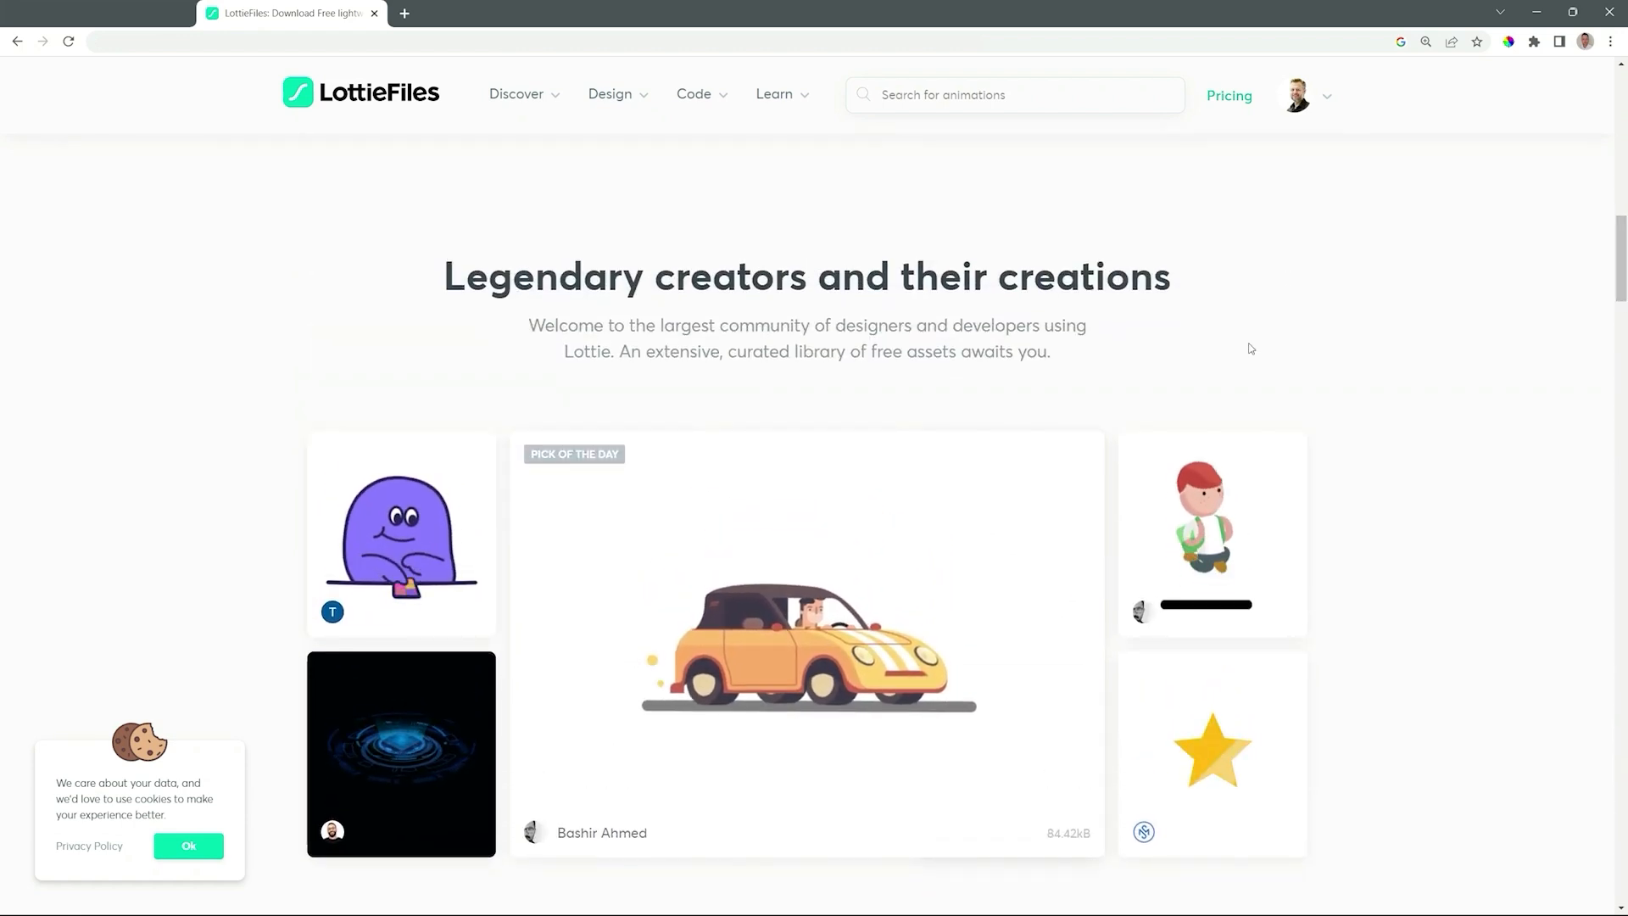
left_click_drag(1622, 238, 1624, 246)
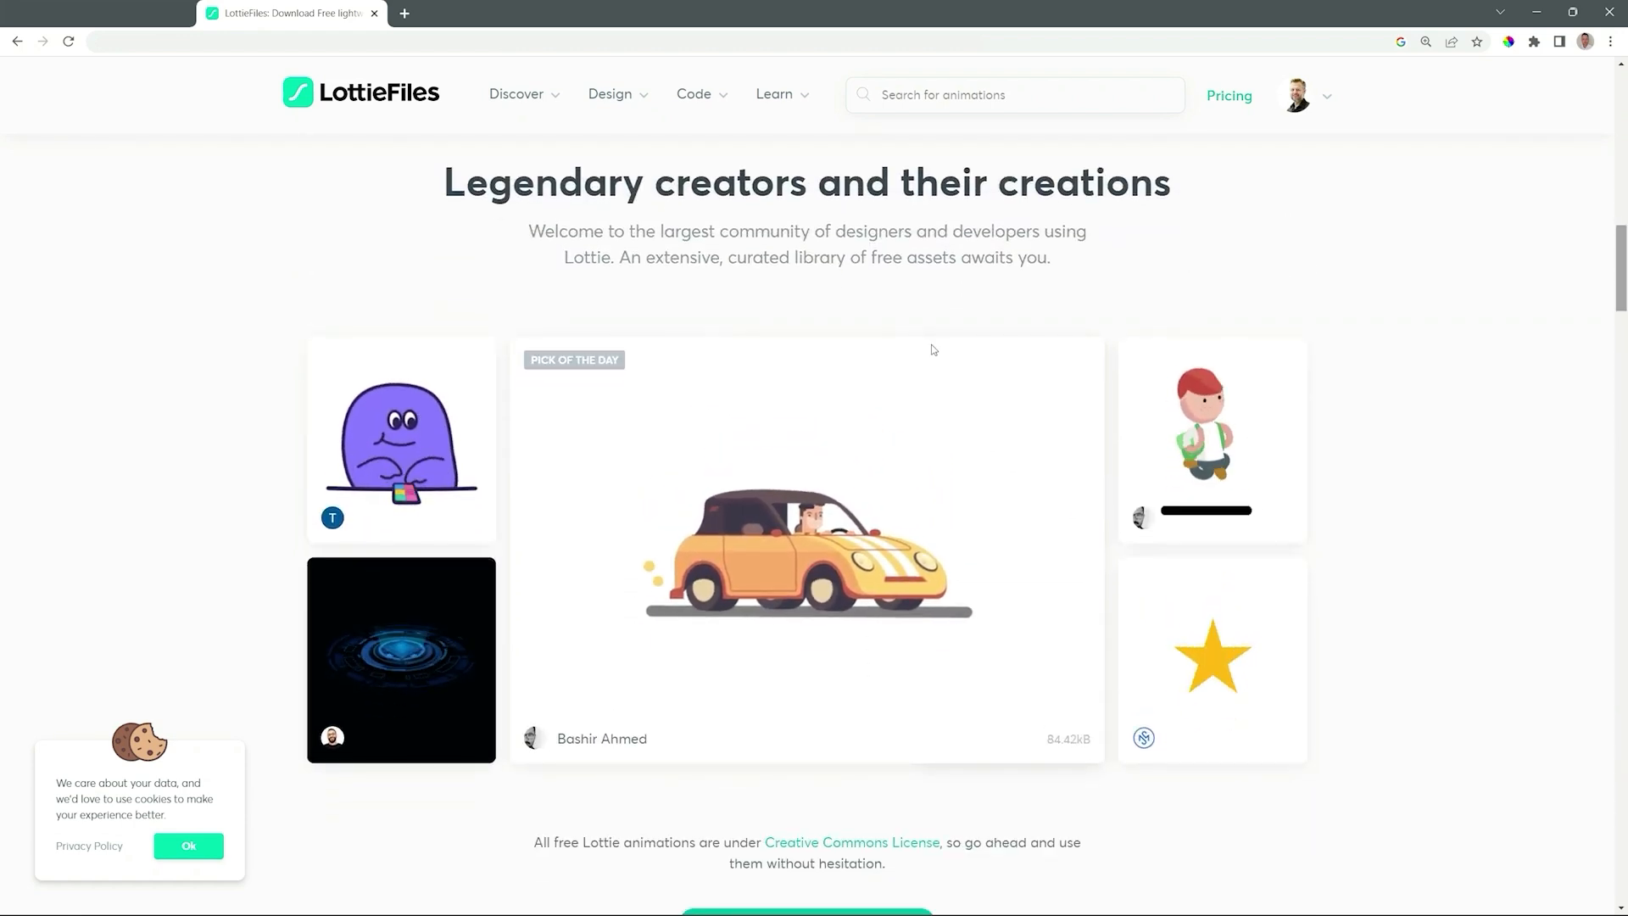
left_click(1201, 655)
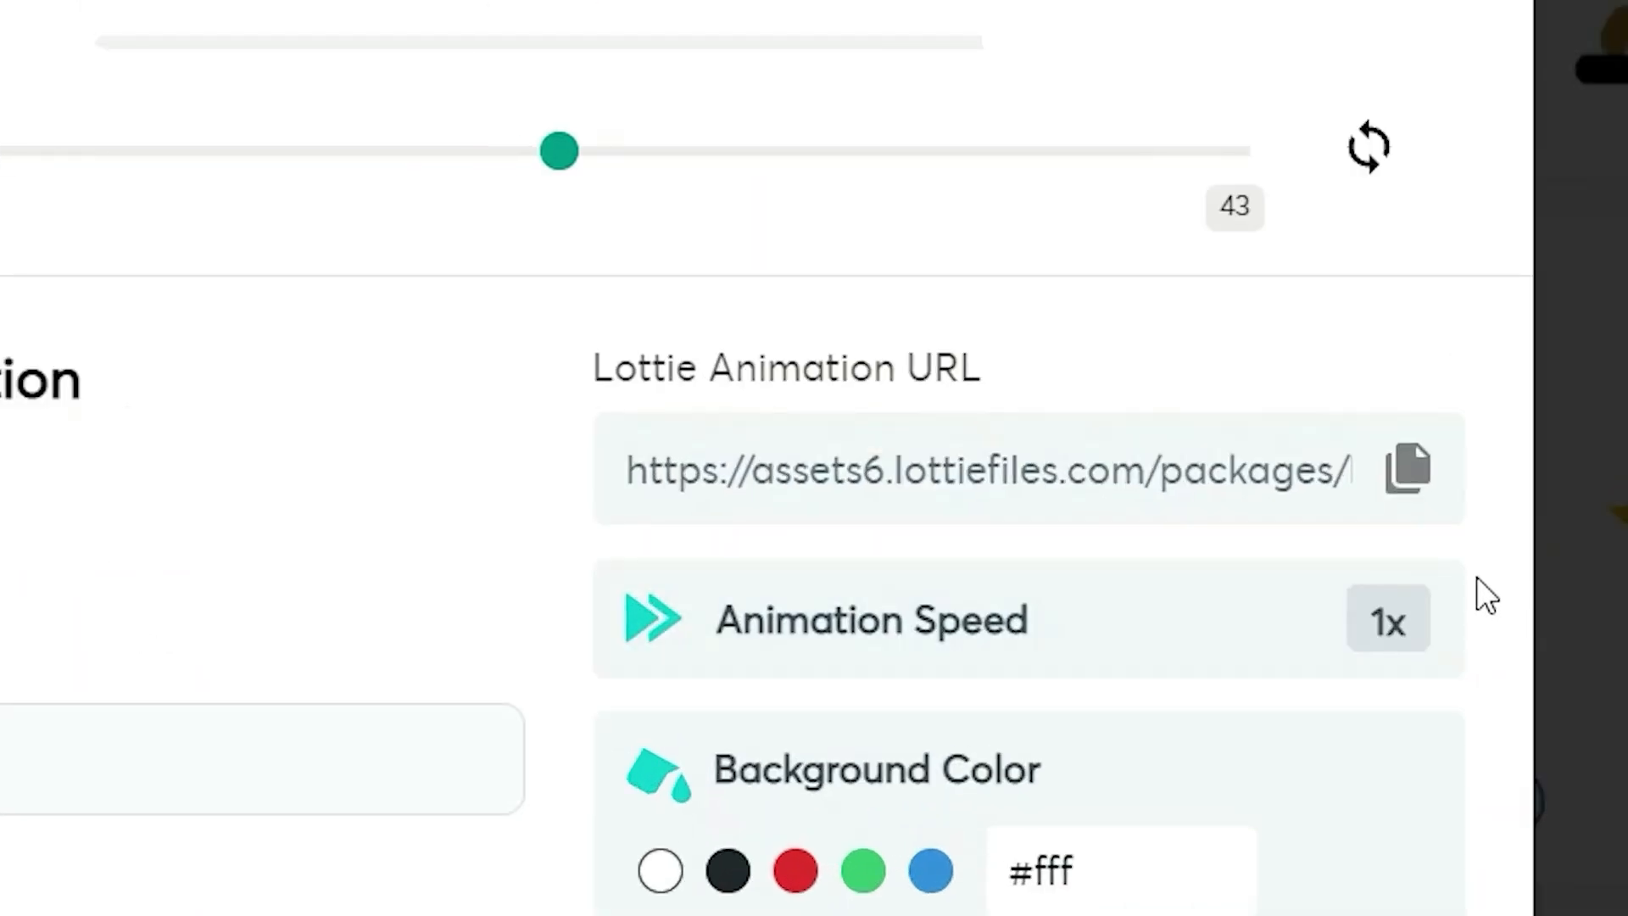
left_click(1397, 488)
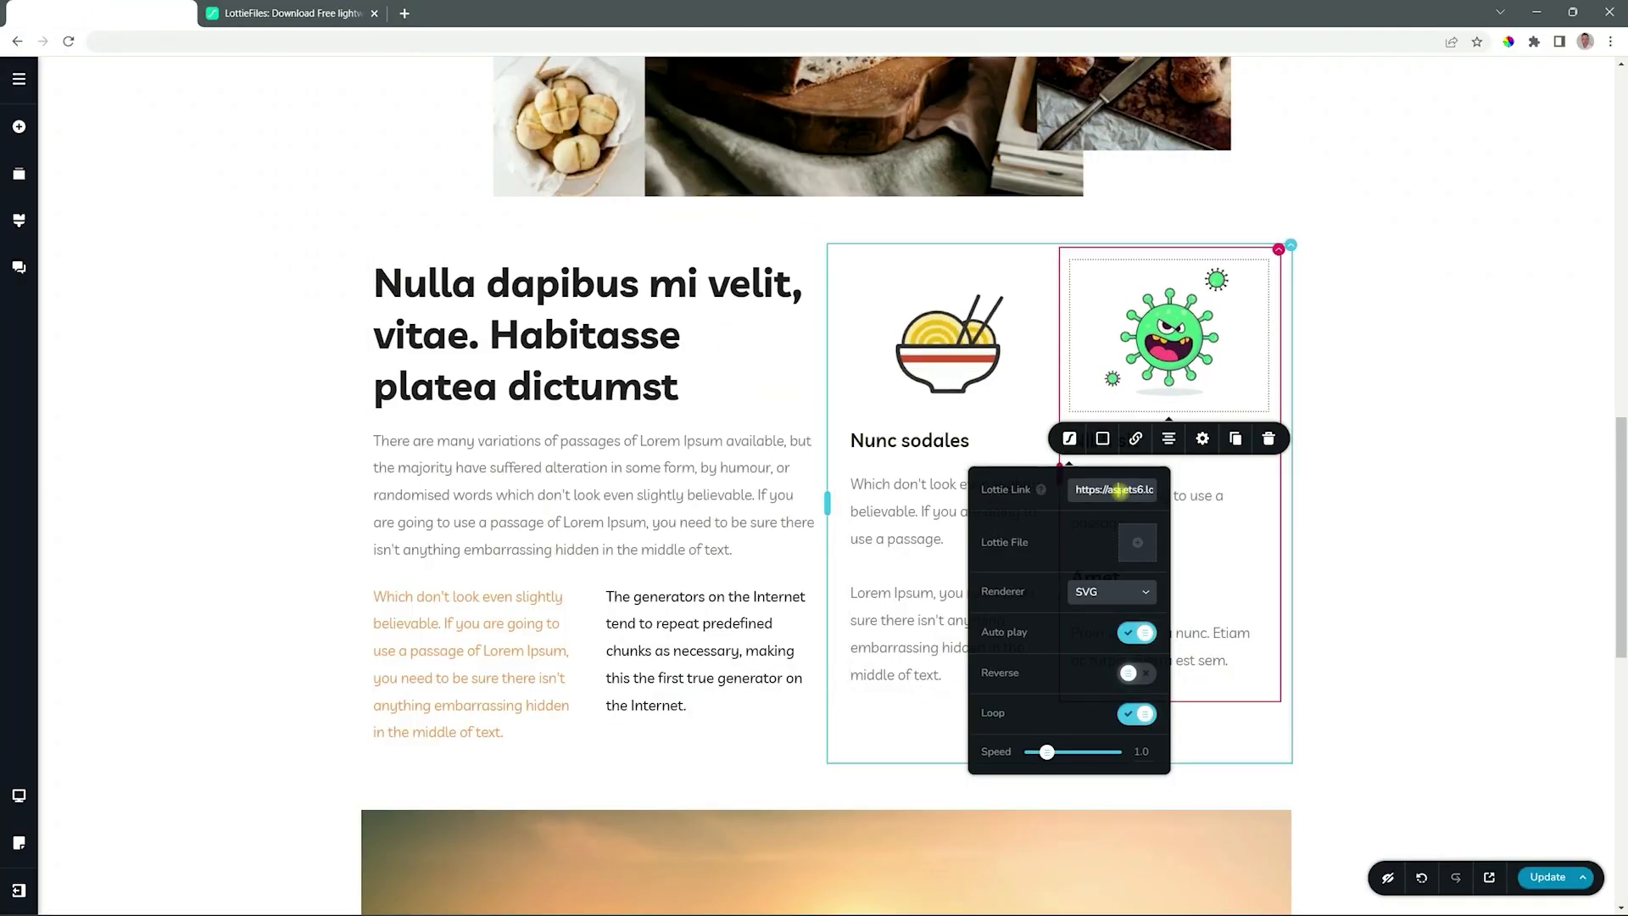
triple_click(1120, 490)
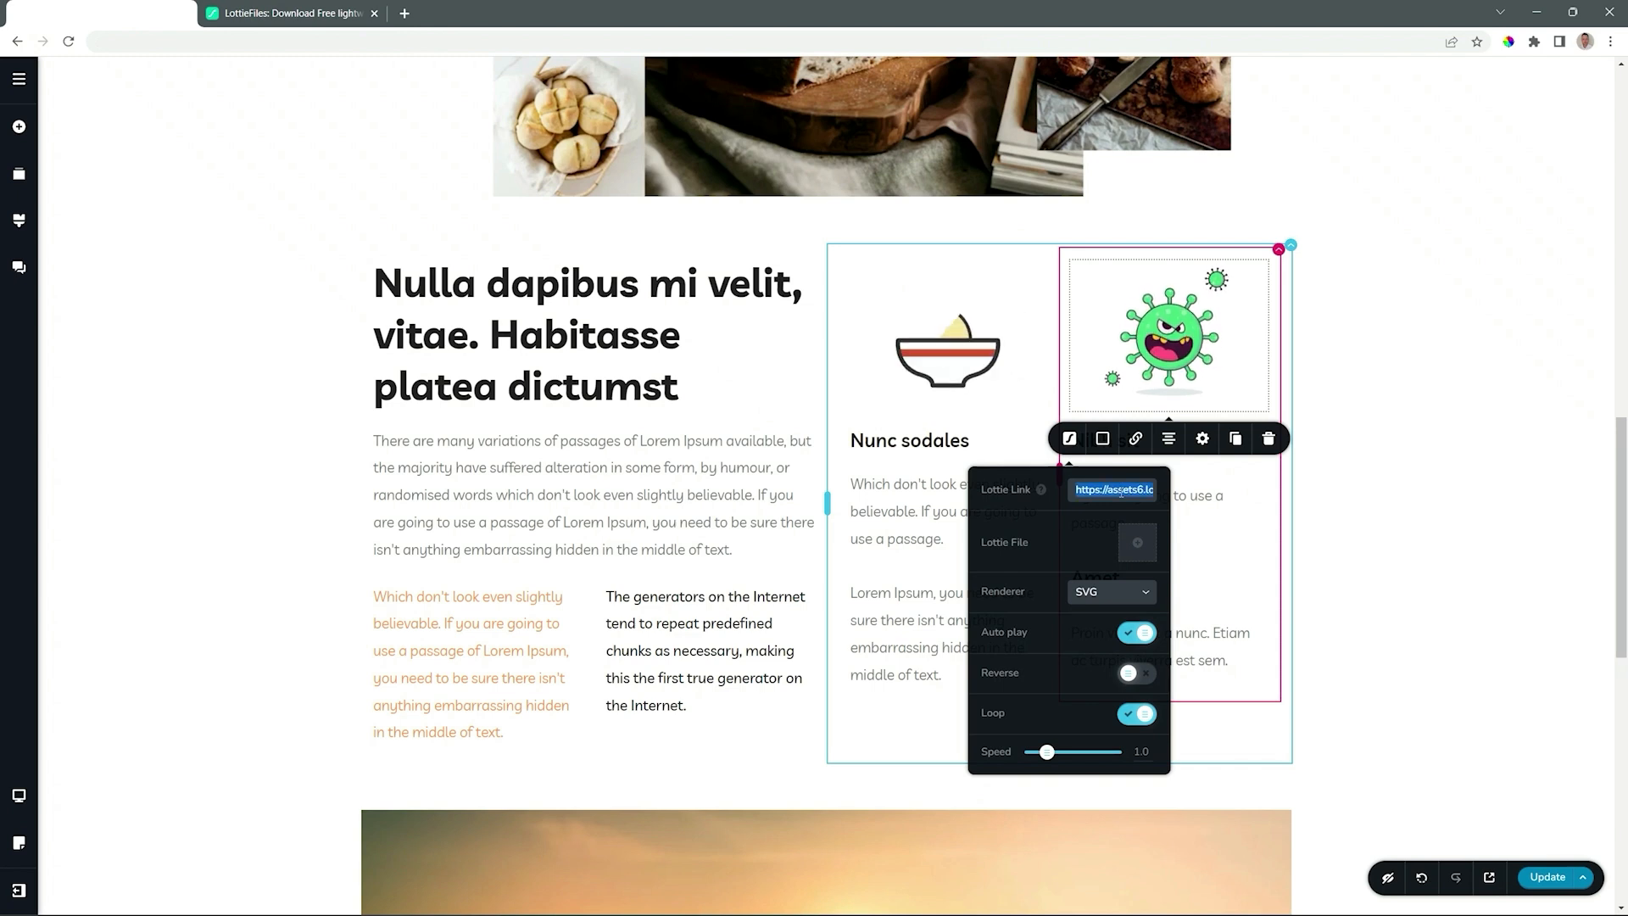
key("ctrl+v")
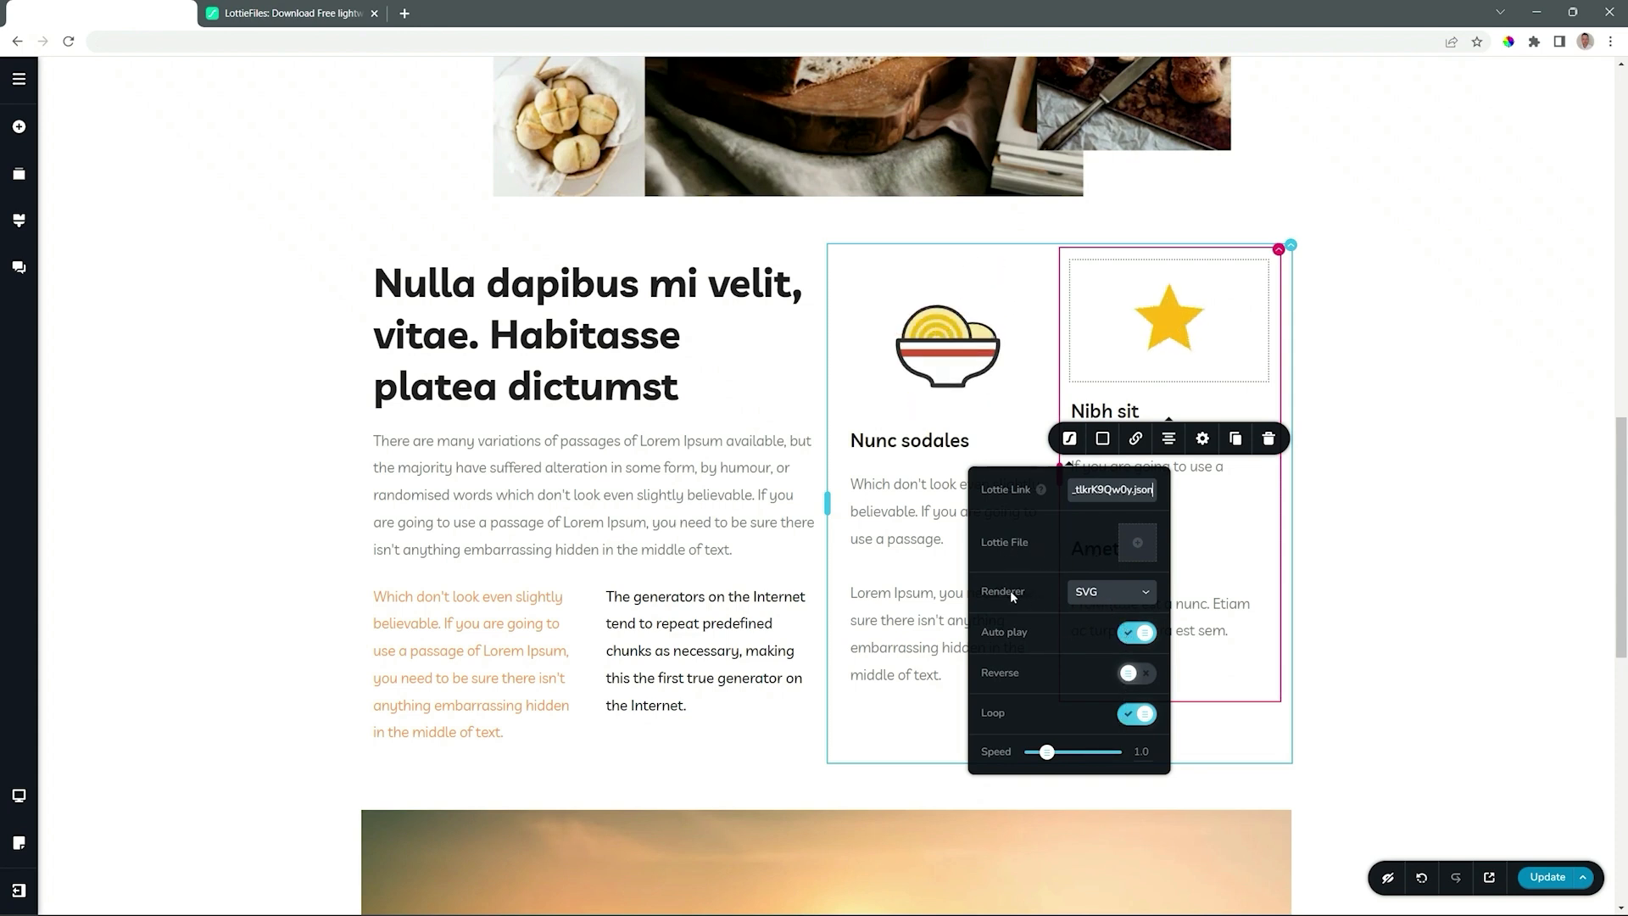
- Look through the renderer choices and try Reverse on the star animation, leaving the renderer on SVG and Reverse off
left_click(1095, 599)
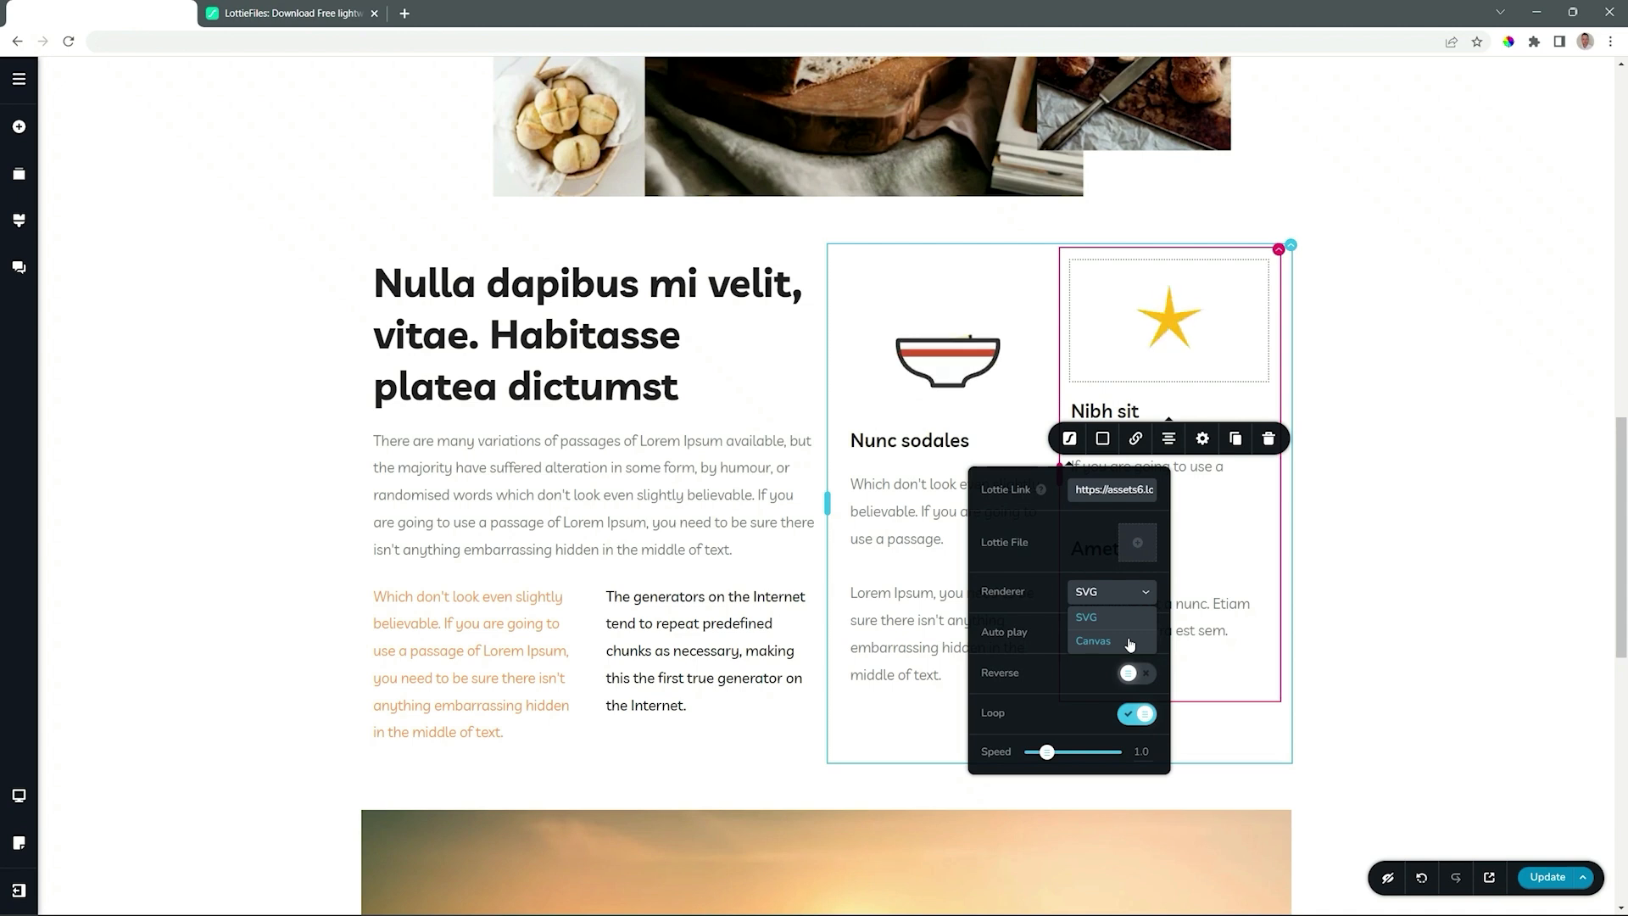
left_click(1052, 595)
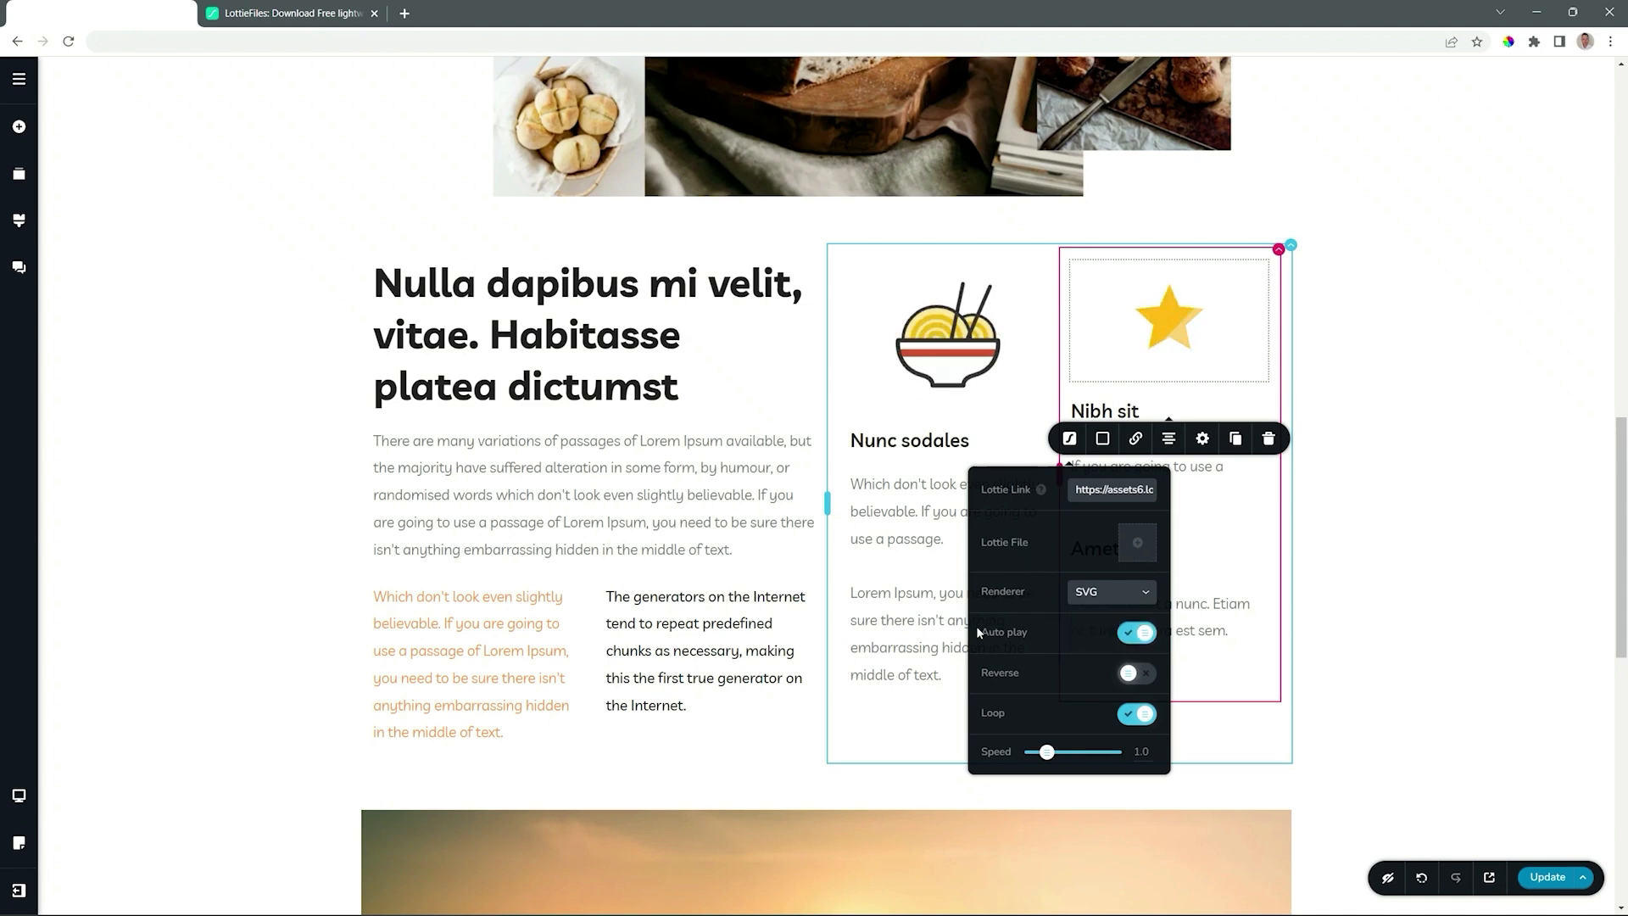
left_click(1130, 676)
left_click(1131, 676)
- Toggle Loop off and back on, and try a playback speed of 1.6 before resetting it to 1.0
left_click(1133, 715)
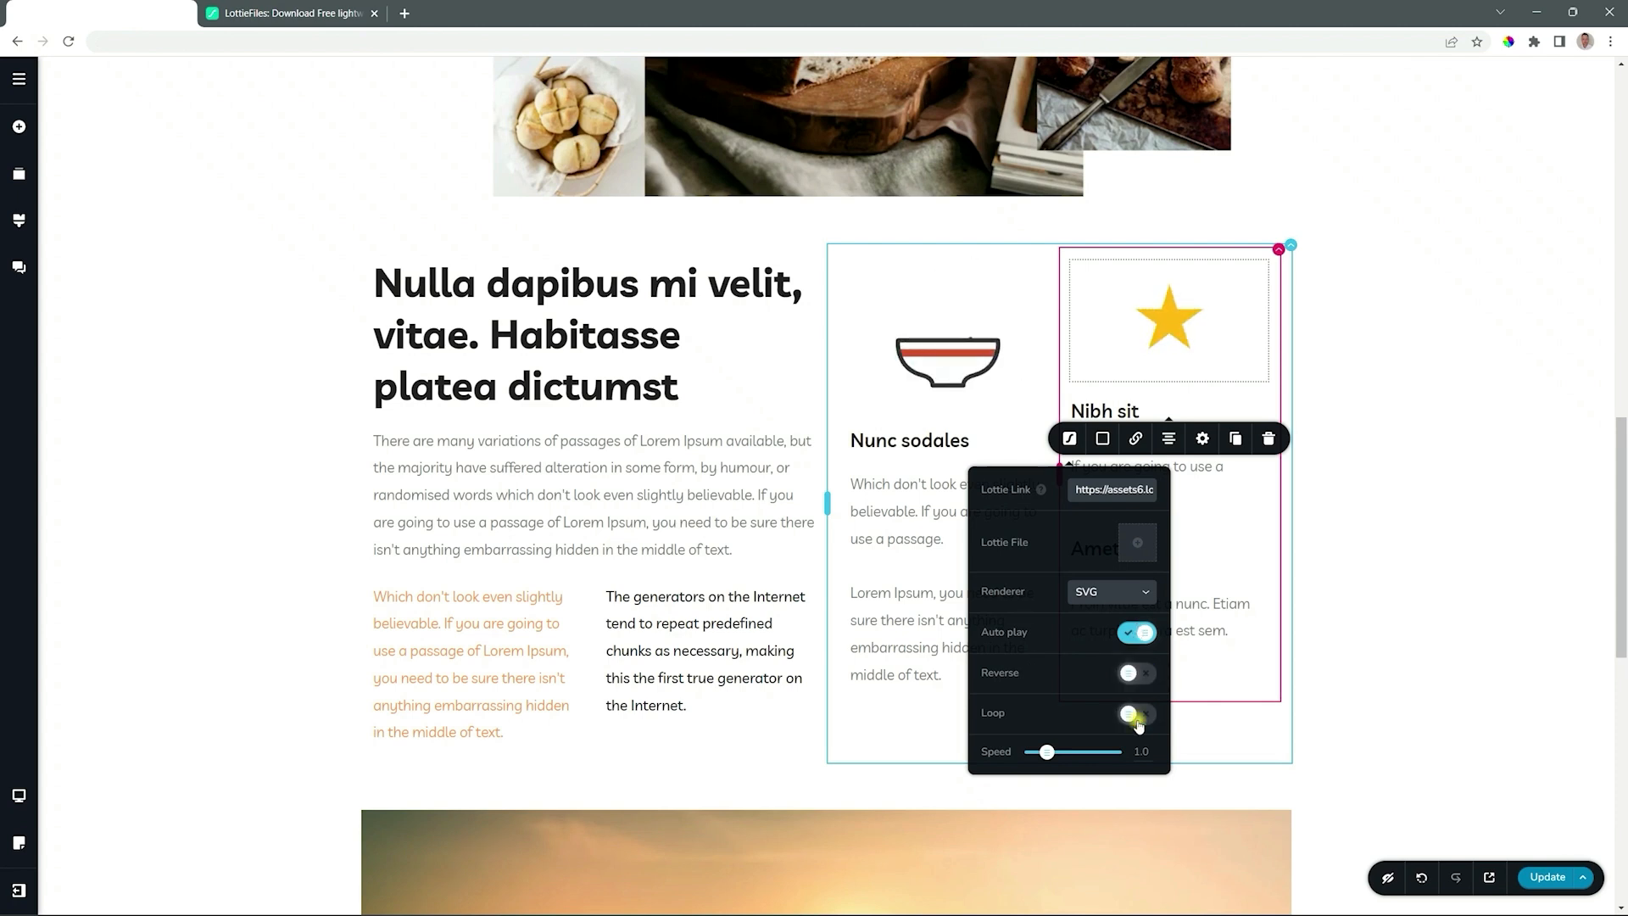
left_click(1135, 716)
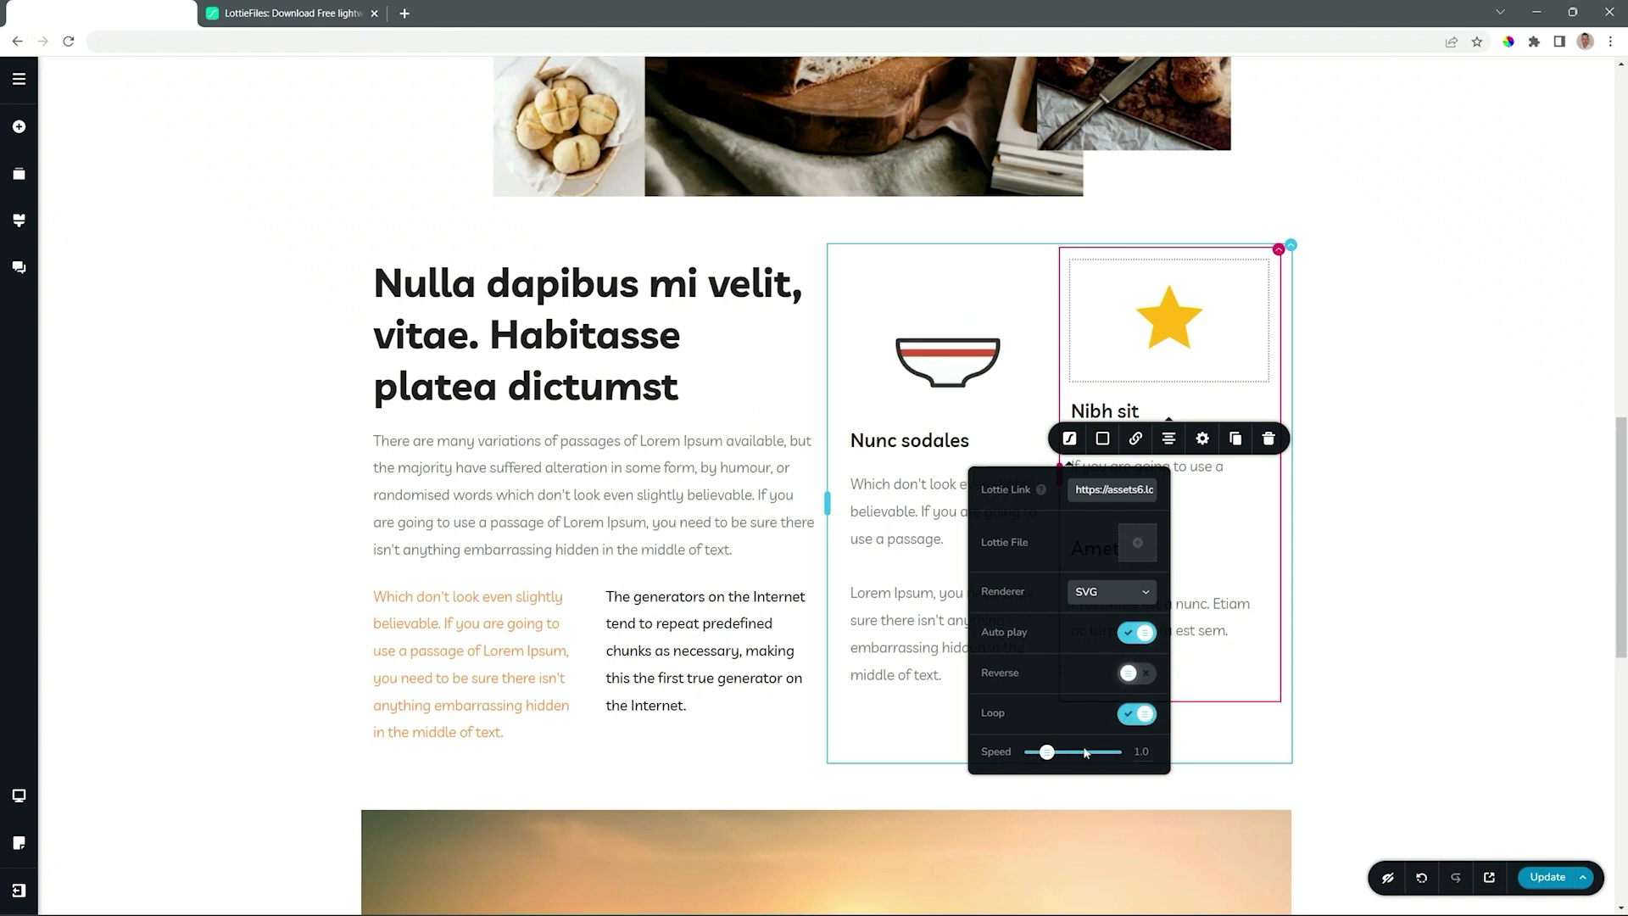
left_click_drag(1047, 753, 1088, 753)
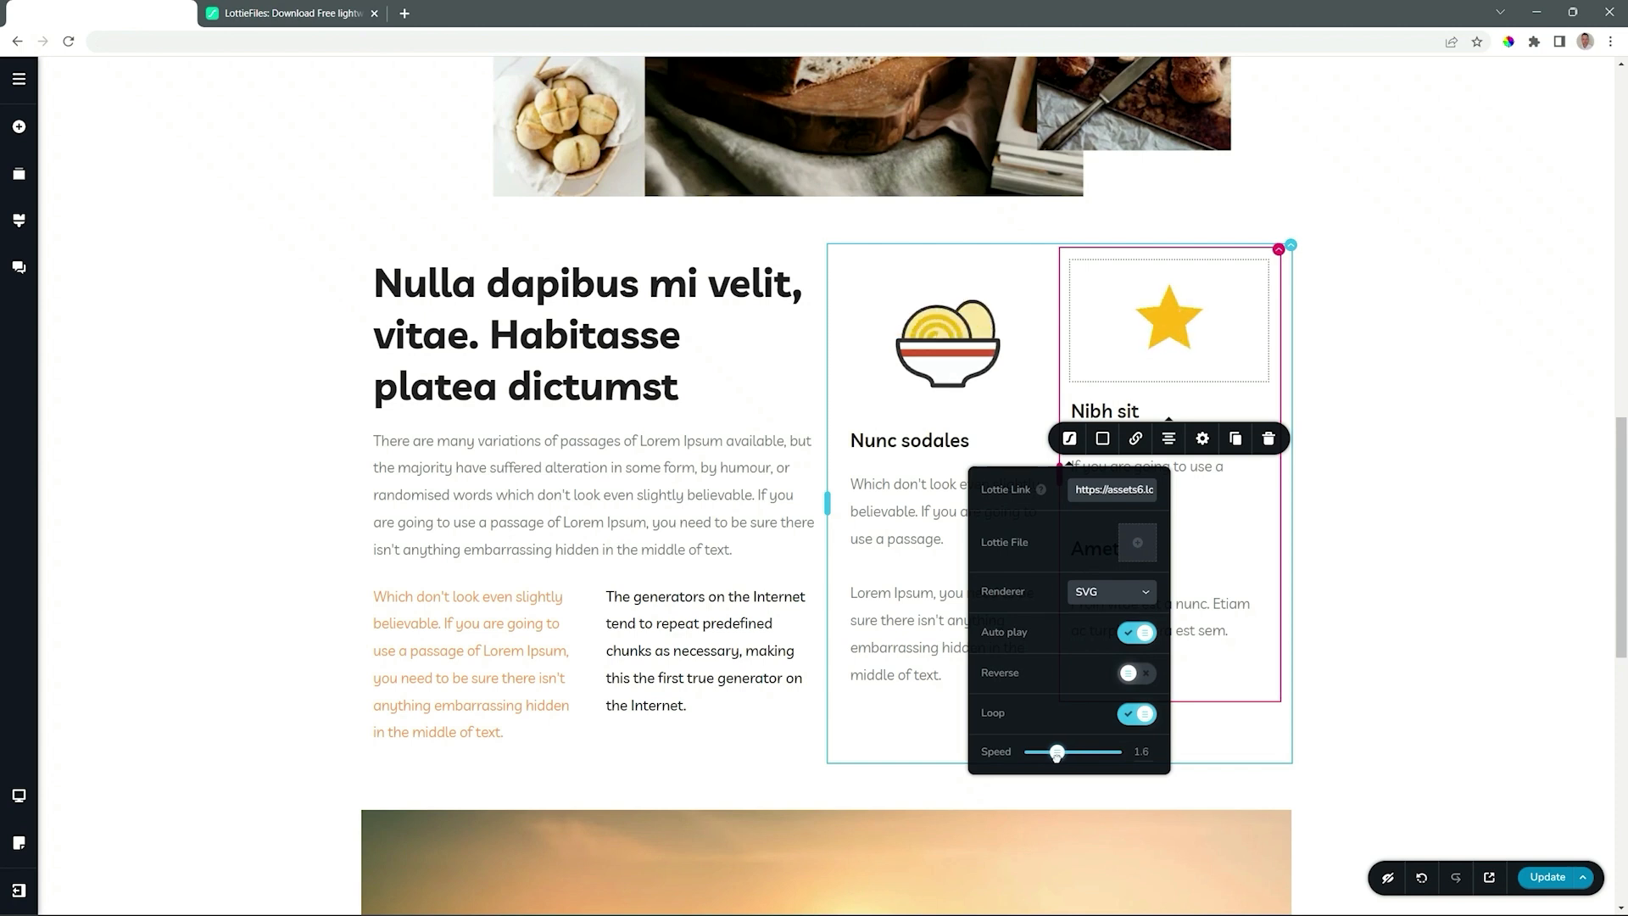
left_click_drag(1057, 755, 1046, 754)
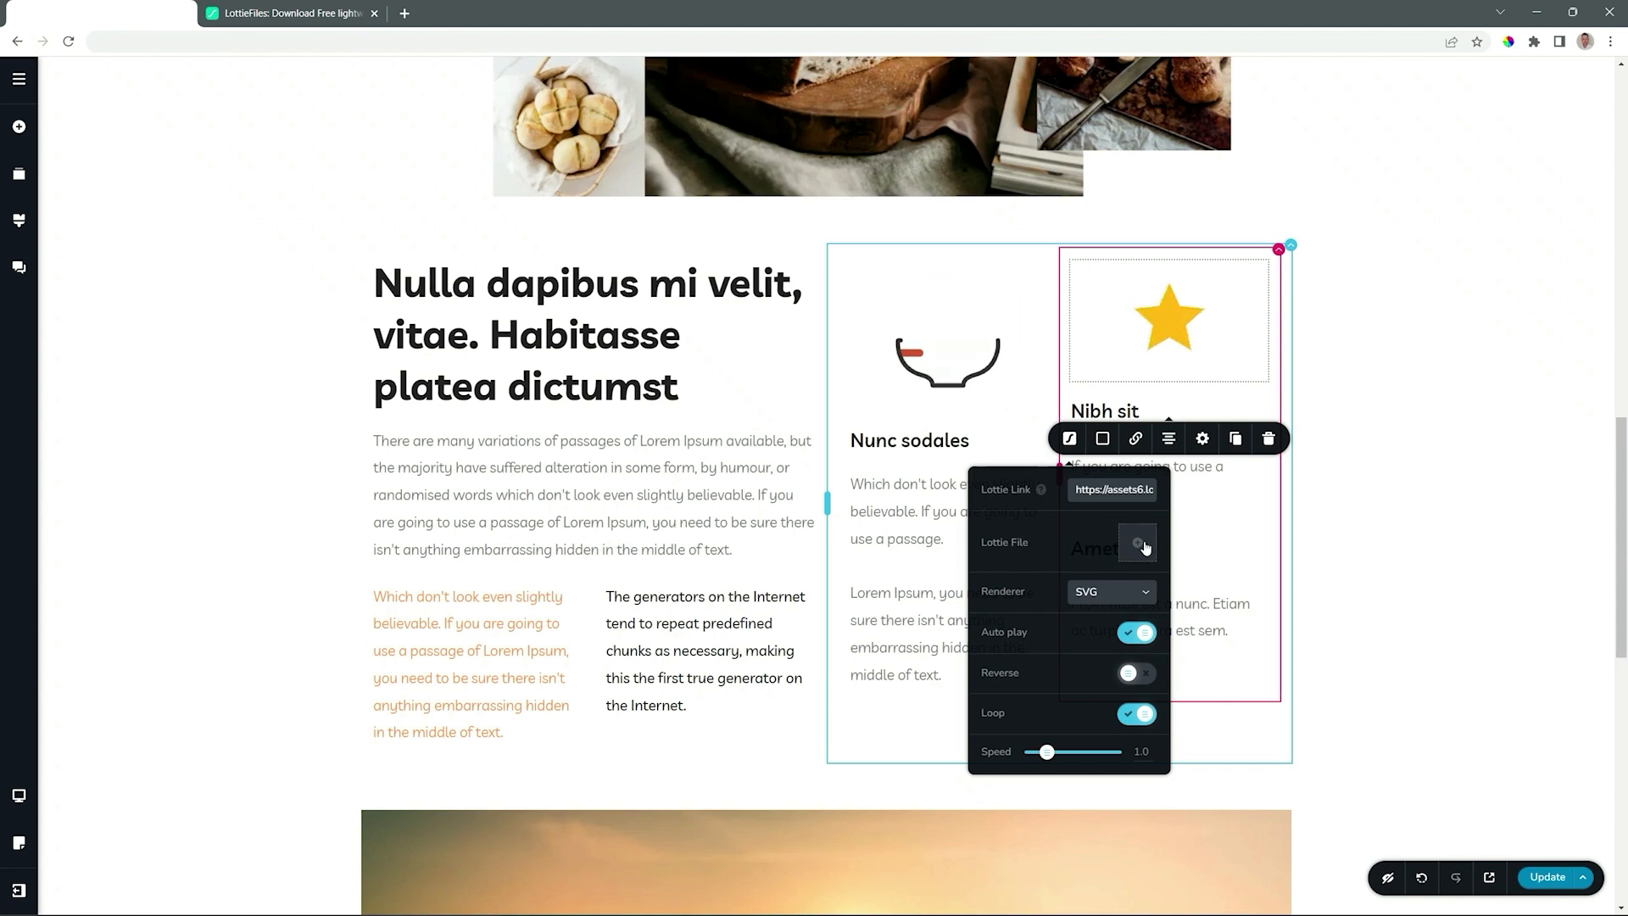
- On LottieFiles, close the star animation and download the purple "typing" character animation as Lottie JSON
left_click(299, 12)
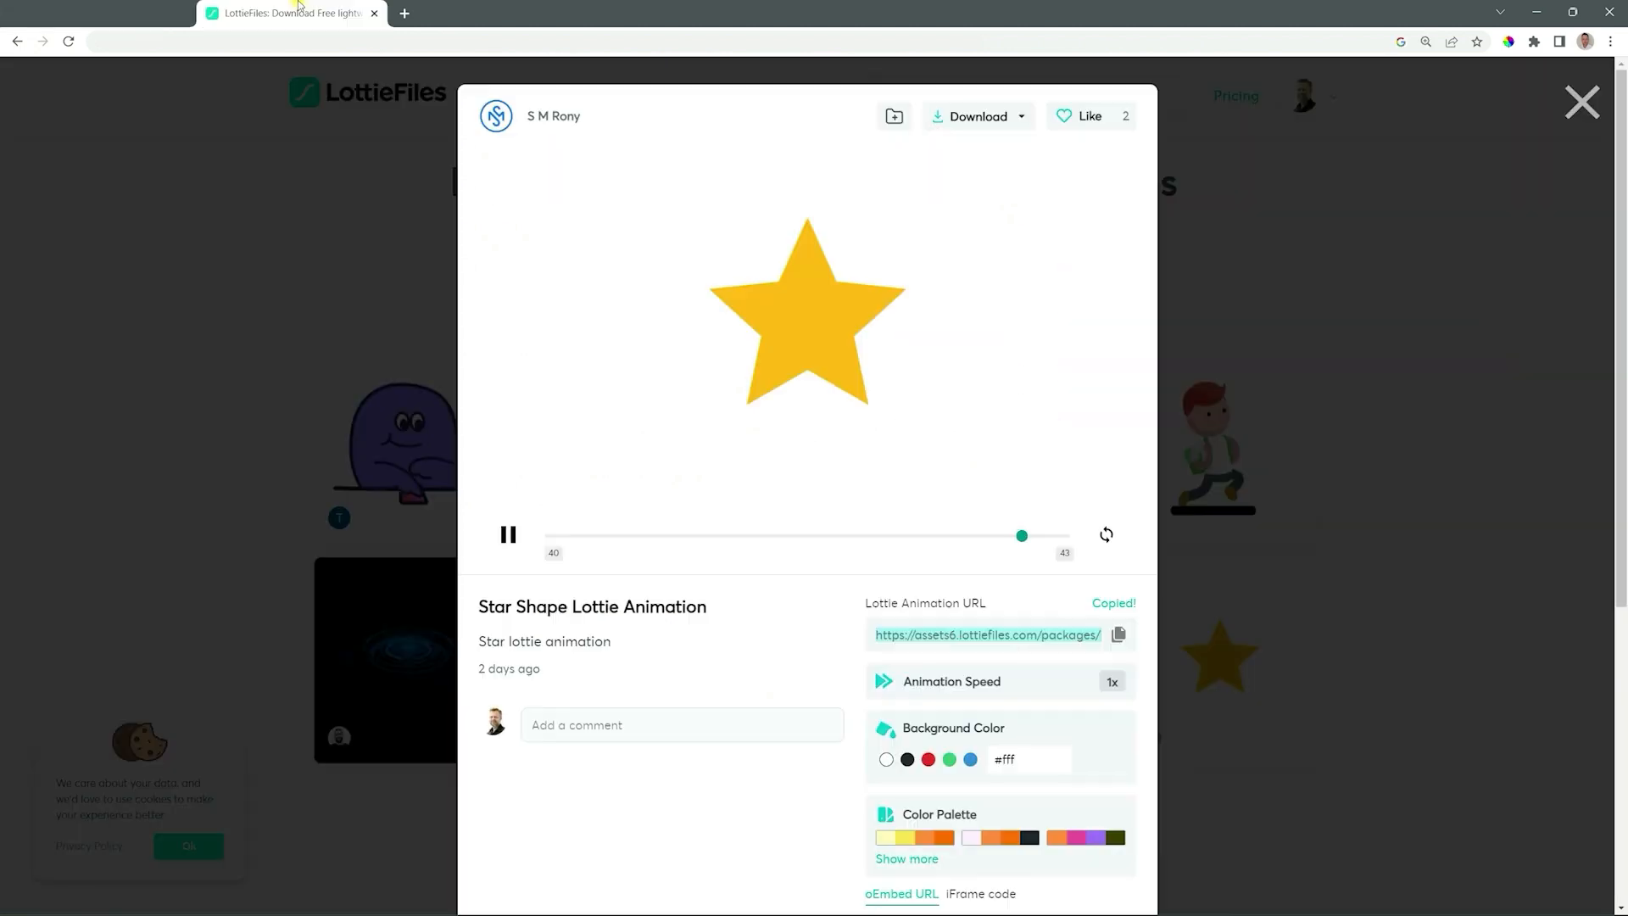
left_click(1597, 103)
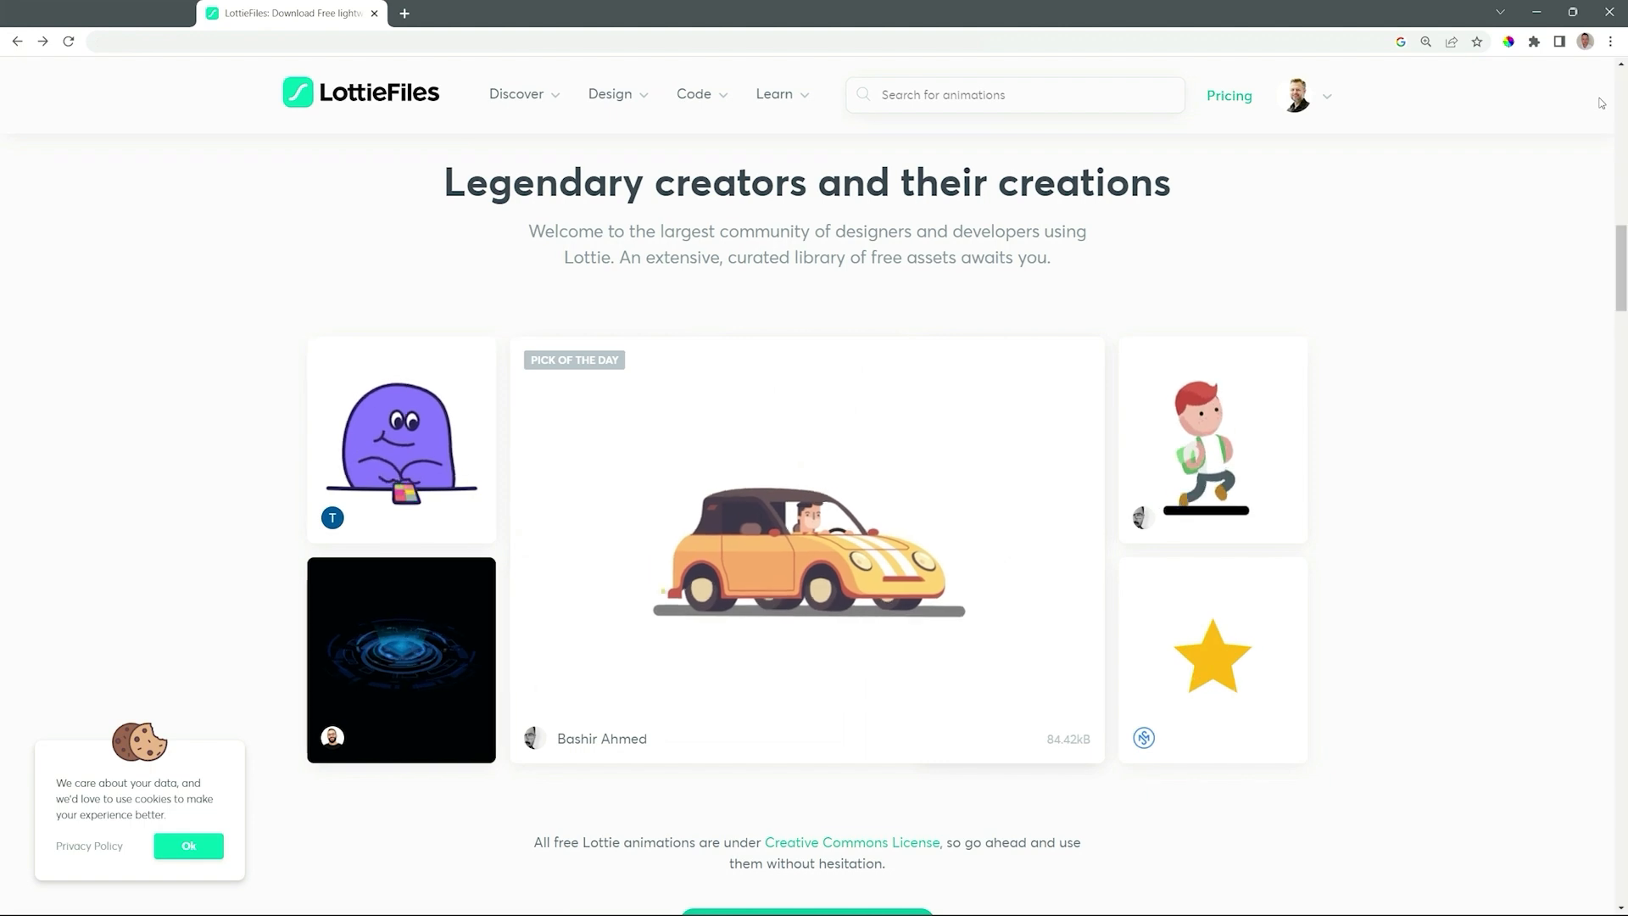
left_click(396, 435)
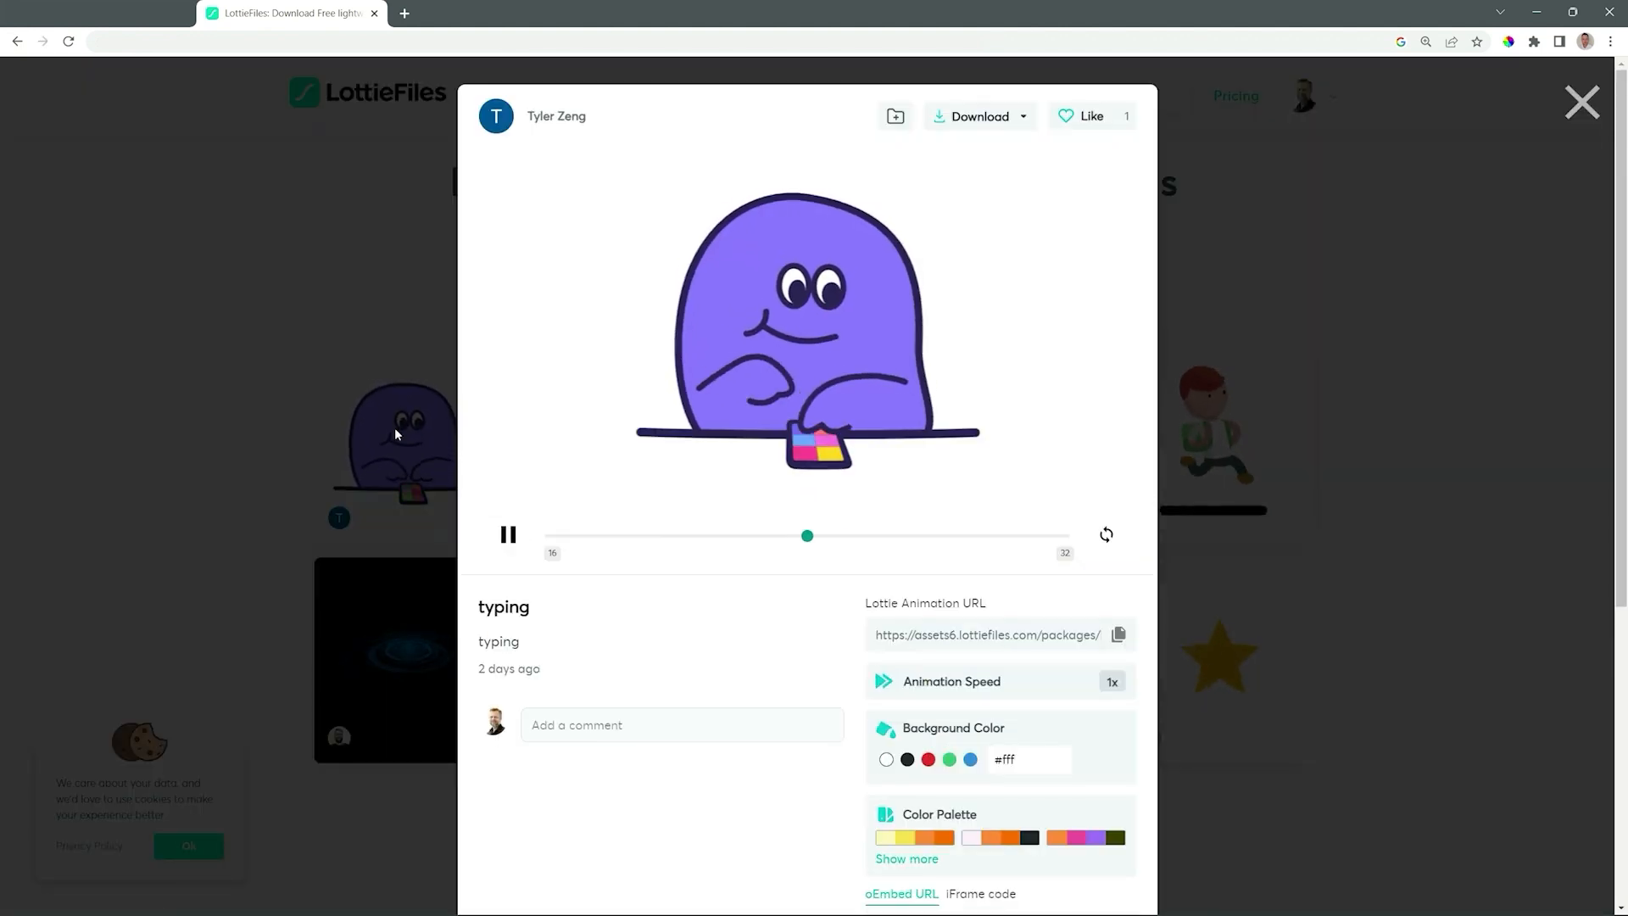
left_click(965, 126)
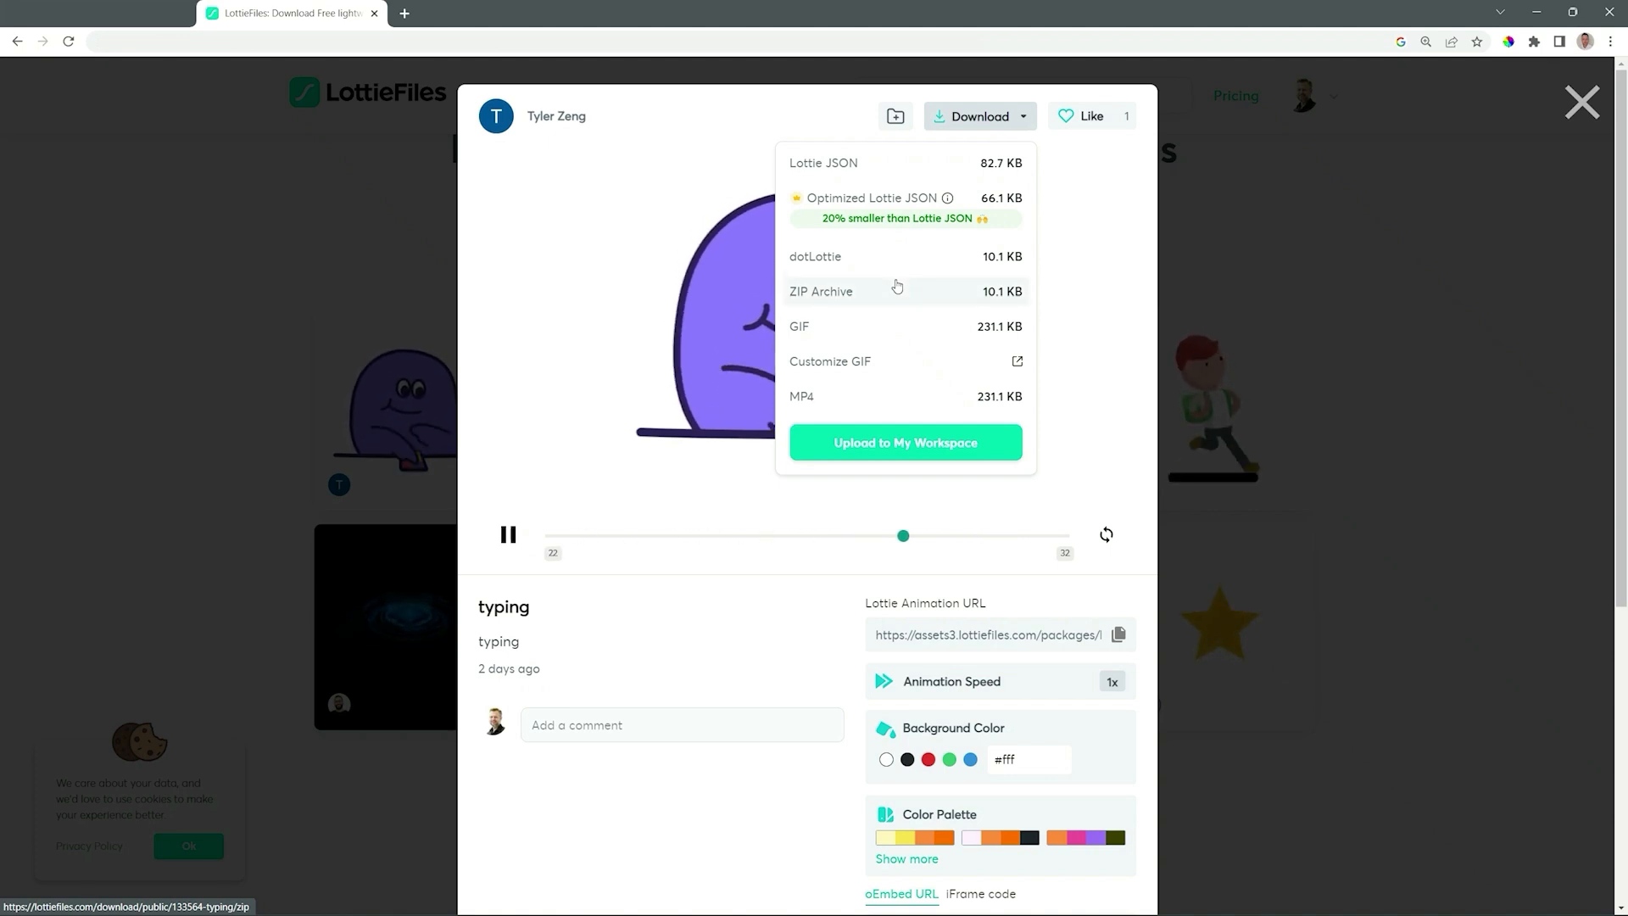
left_click(831, 164)
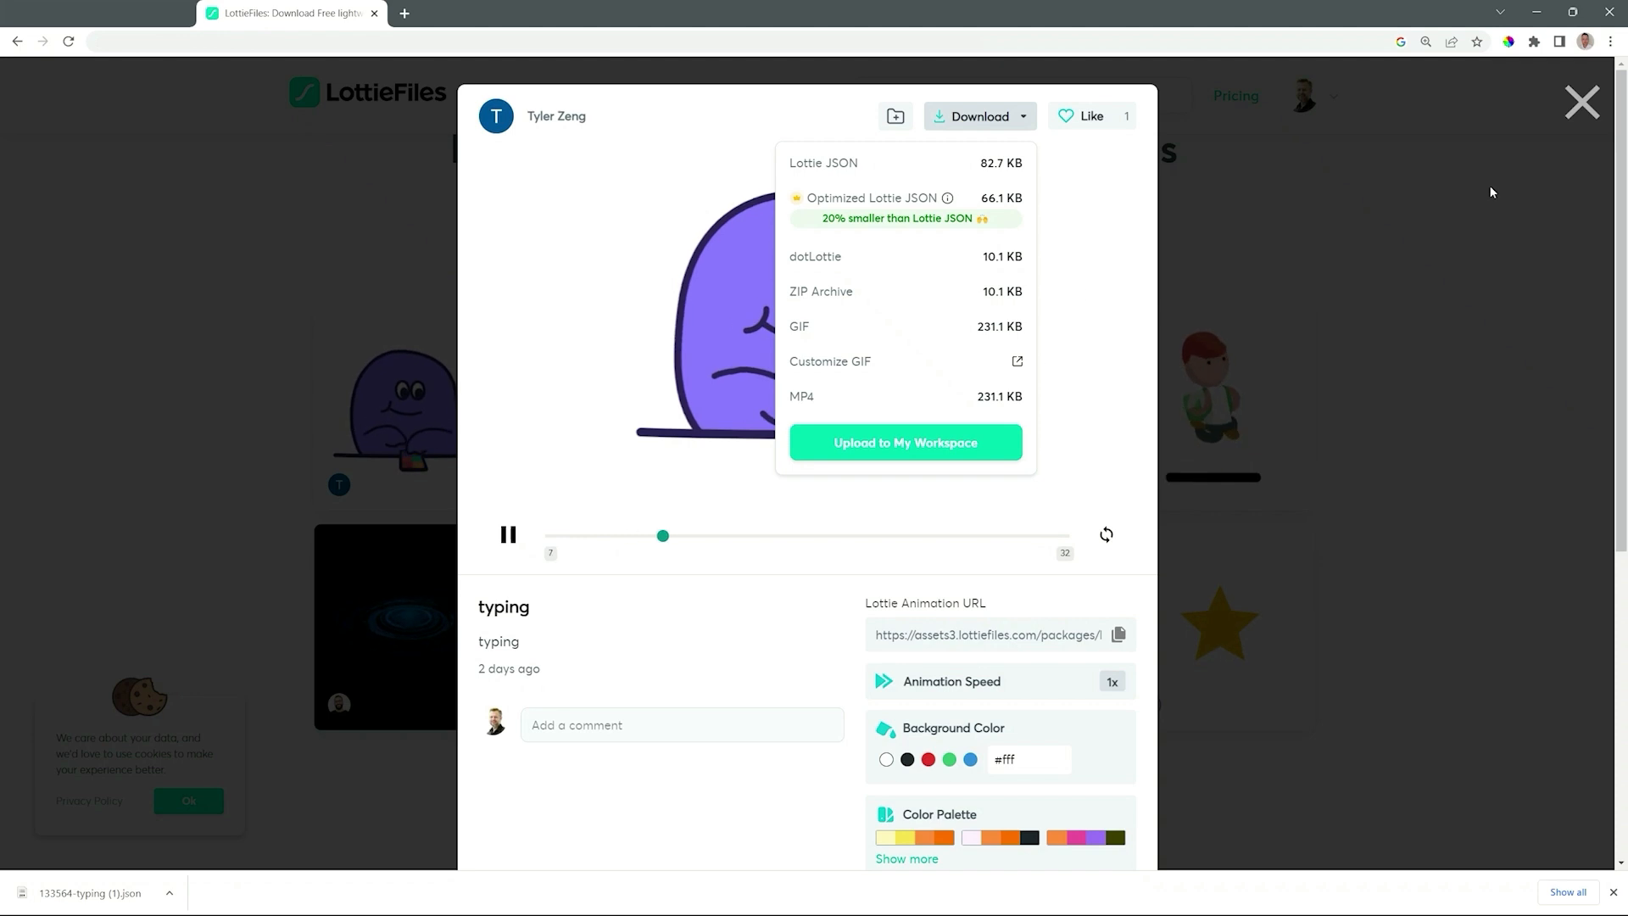
- Back in the page builder, upload the 133564-typing JSON from Downloads as the element's Lottie file
left_click(102, 7)
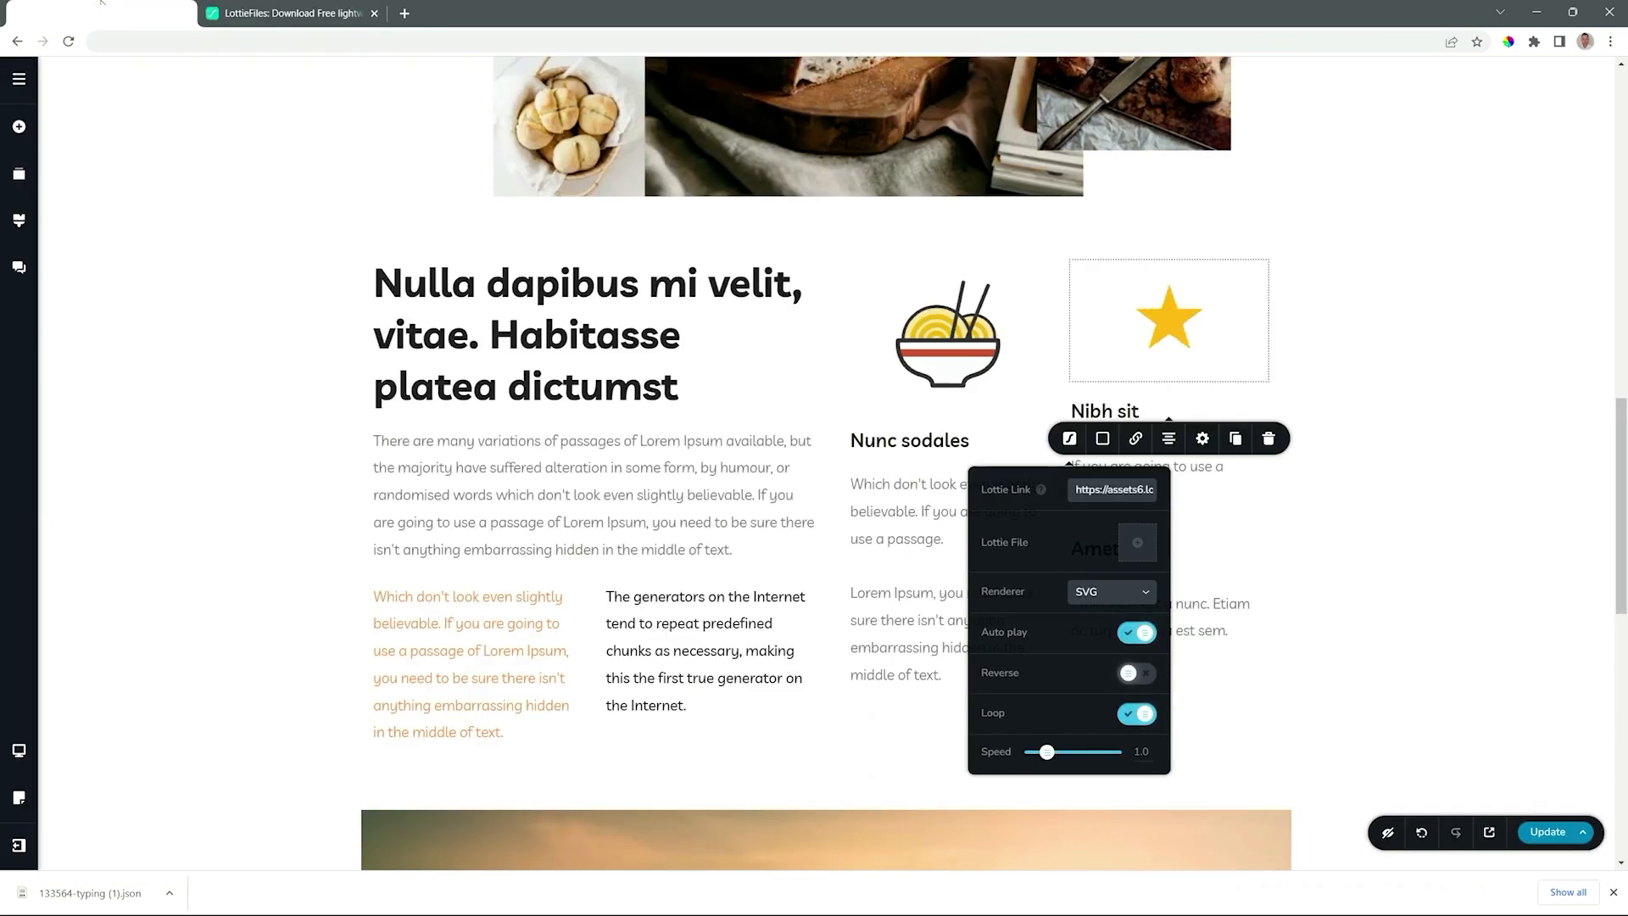
left_click(1144, 551)
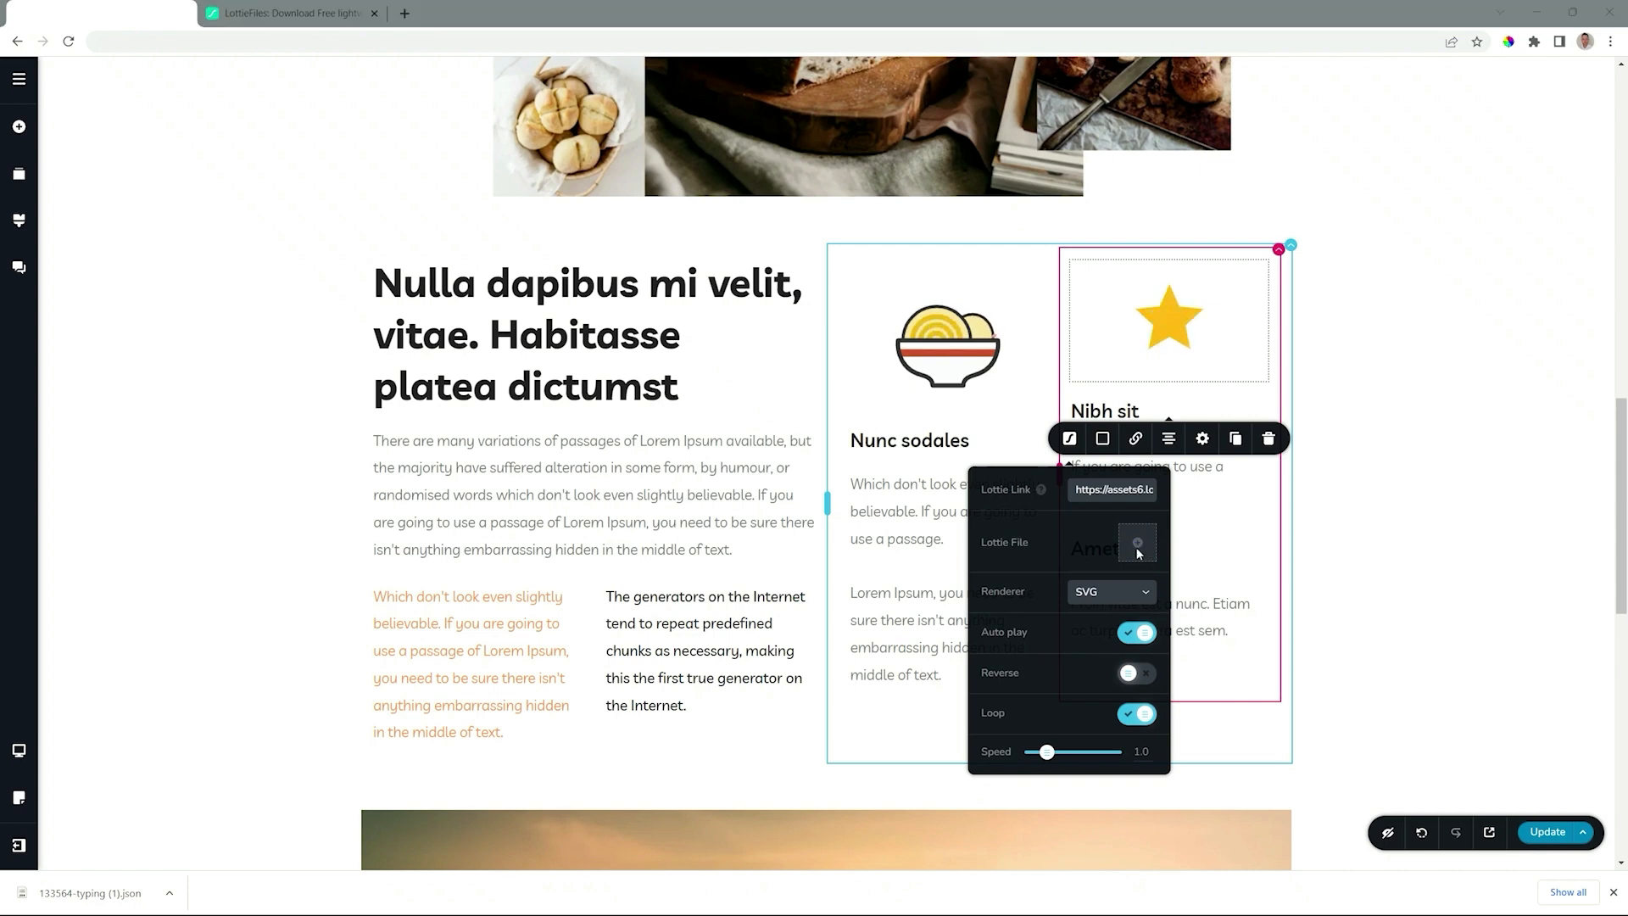
left_click(323, 254)
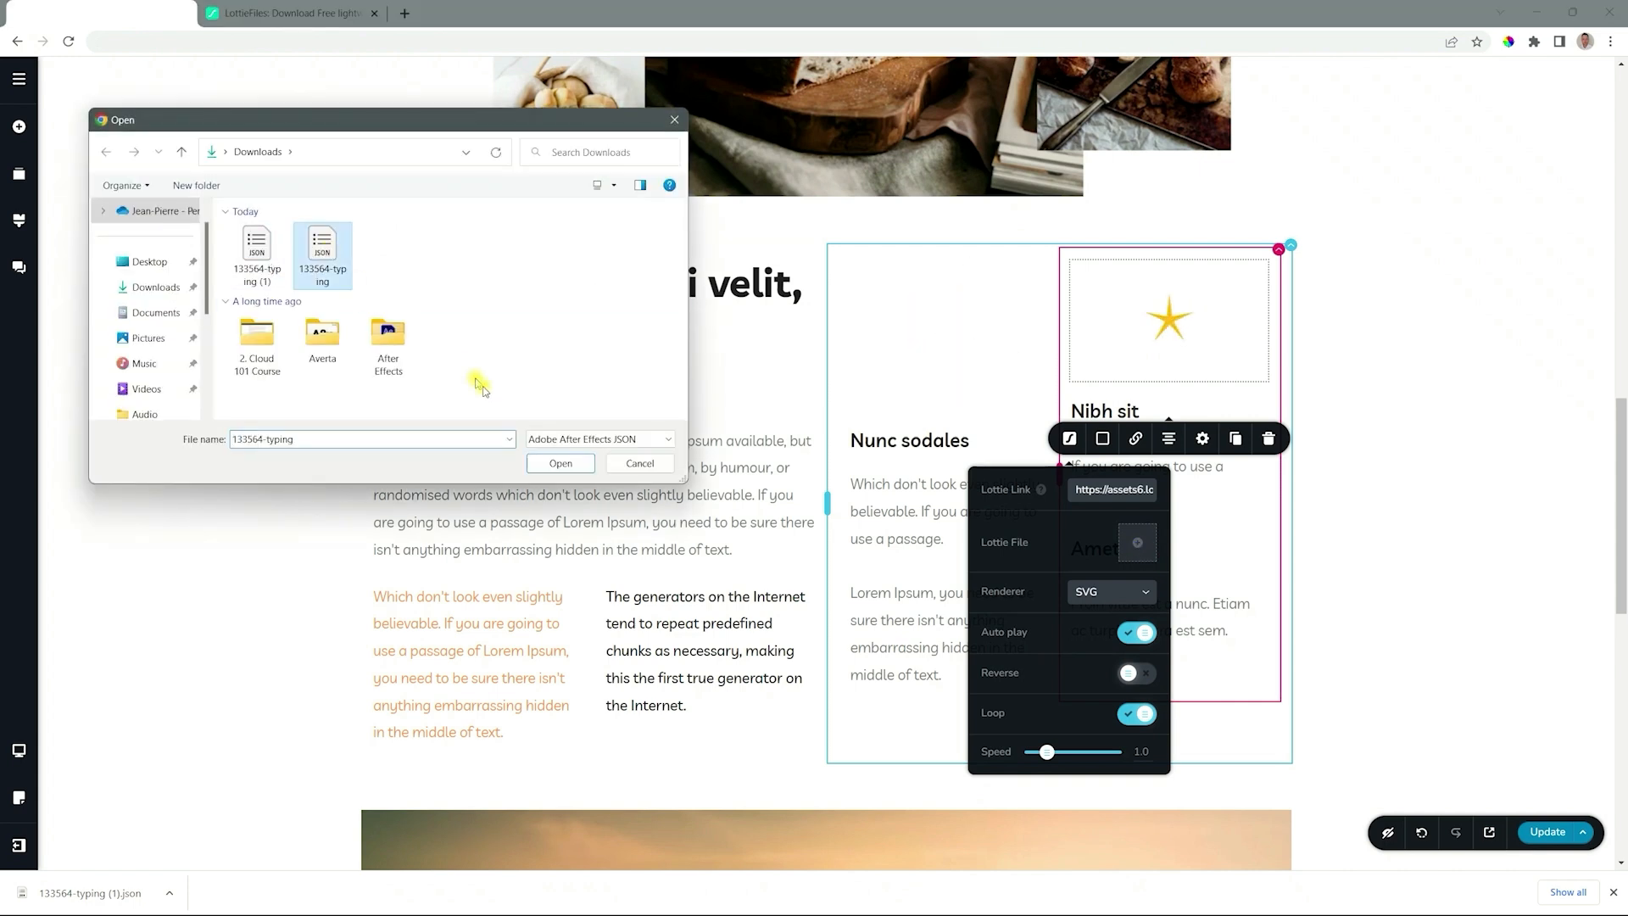
left_click(560, 464)
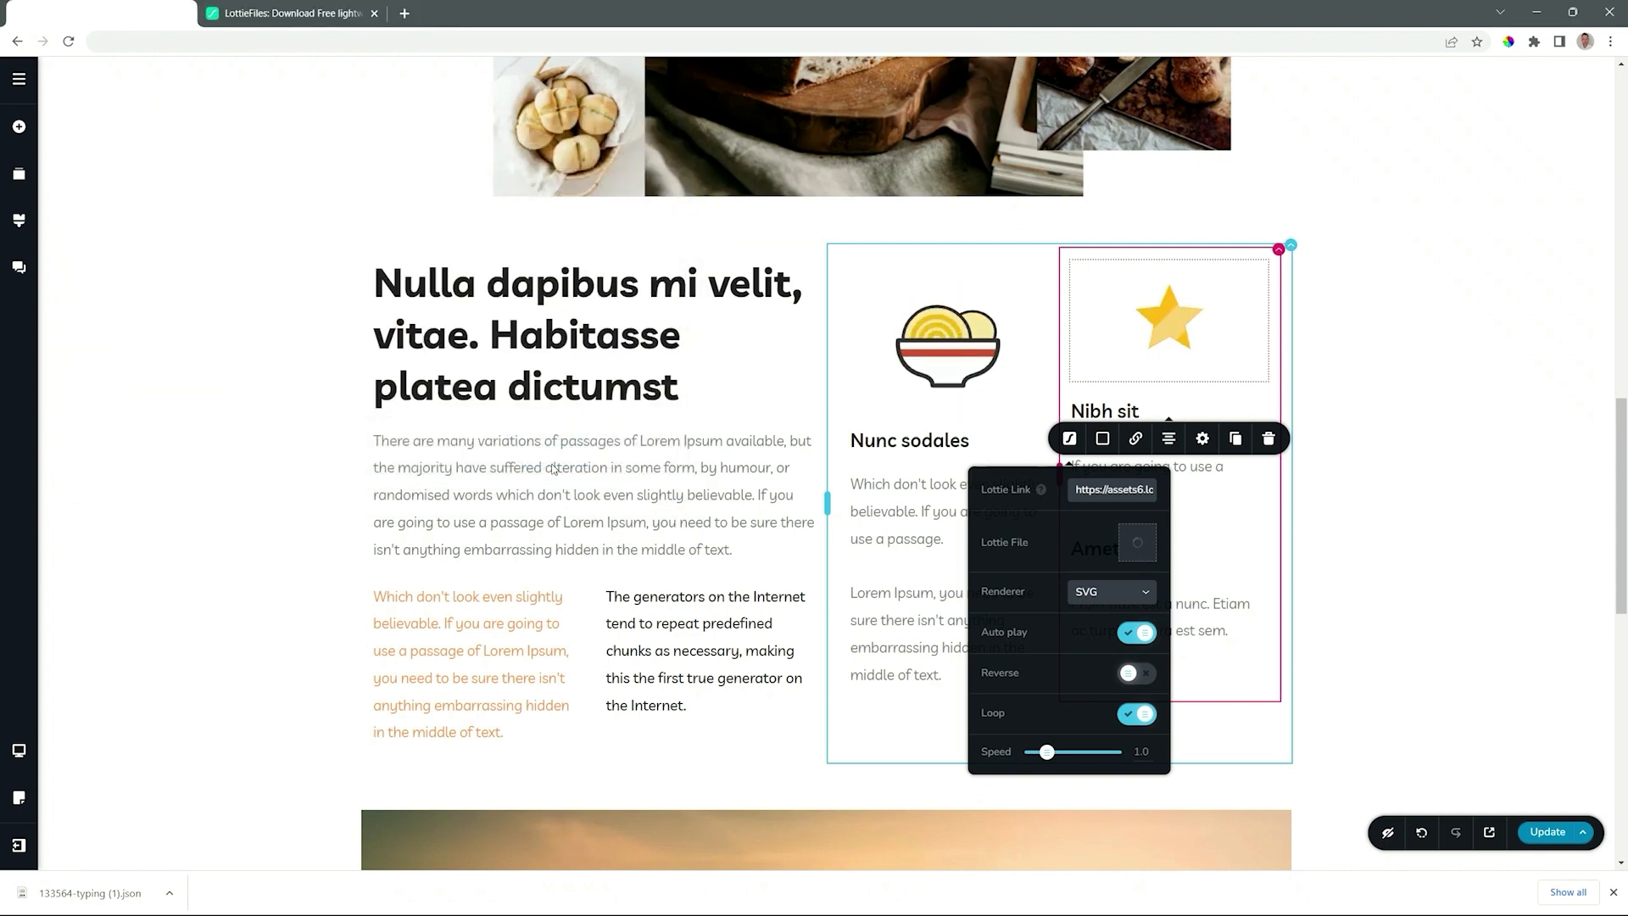